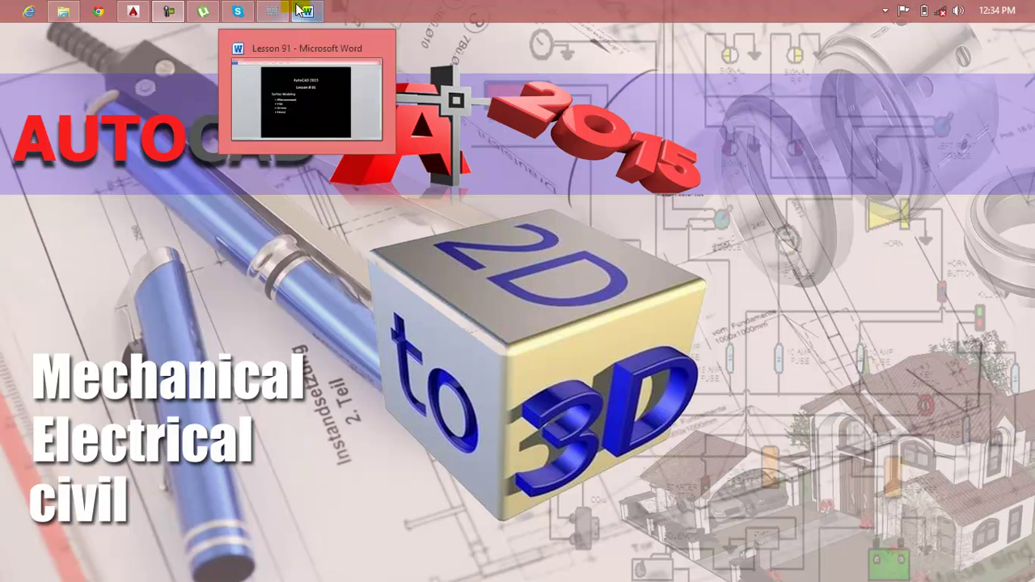
# Review the Lesson 91 Word notes (Fillet, Trim, Un trim, Extend), then return to AutoCAD.
pyautogui.click(339, 57)
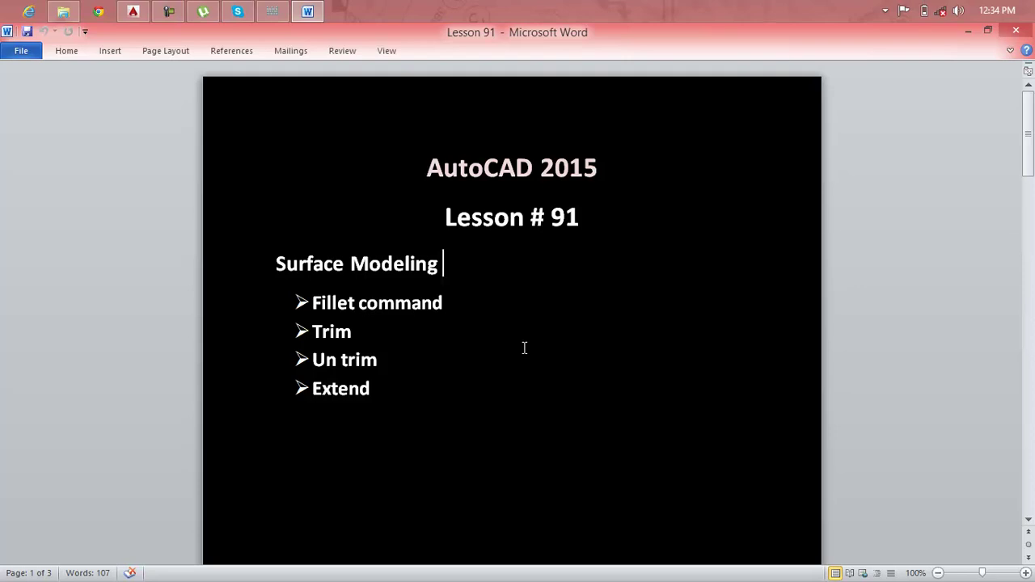
pyautogui.click(134, 11)
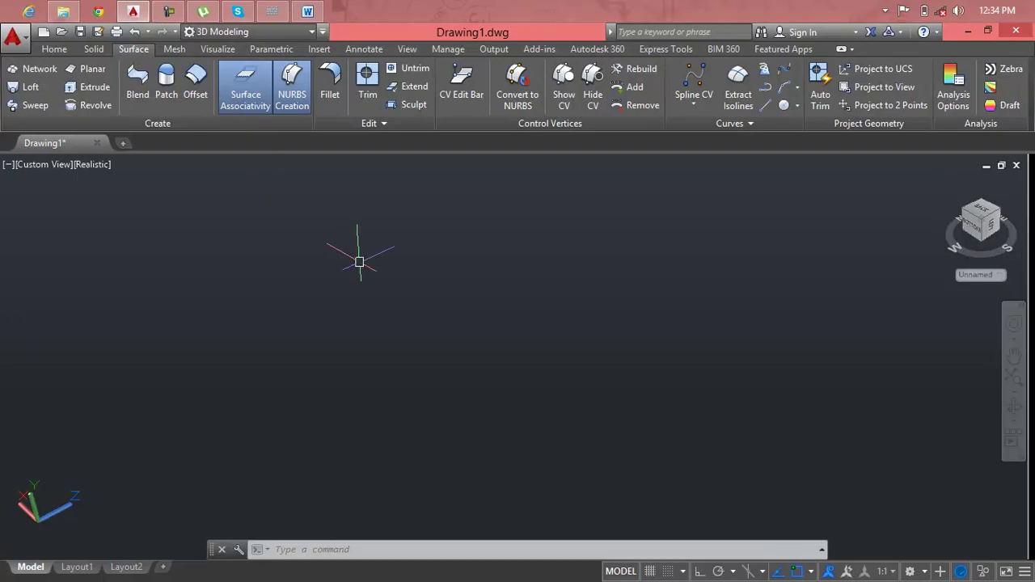
pyautogui.press('Escape')
pyautogui.press('Escape')
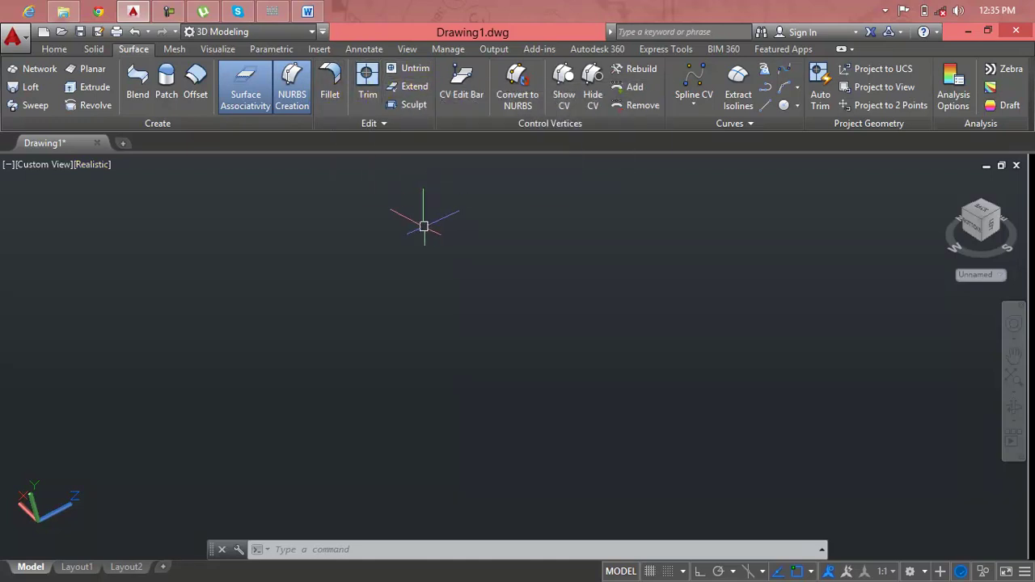
# Reset the empty drawing to the Home southwest isometric view and turn on the grid.
pyautogui.press('Escape')
pyautogui.press('Escape')
pyautogui.press('Escape')
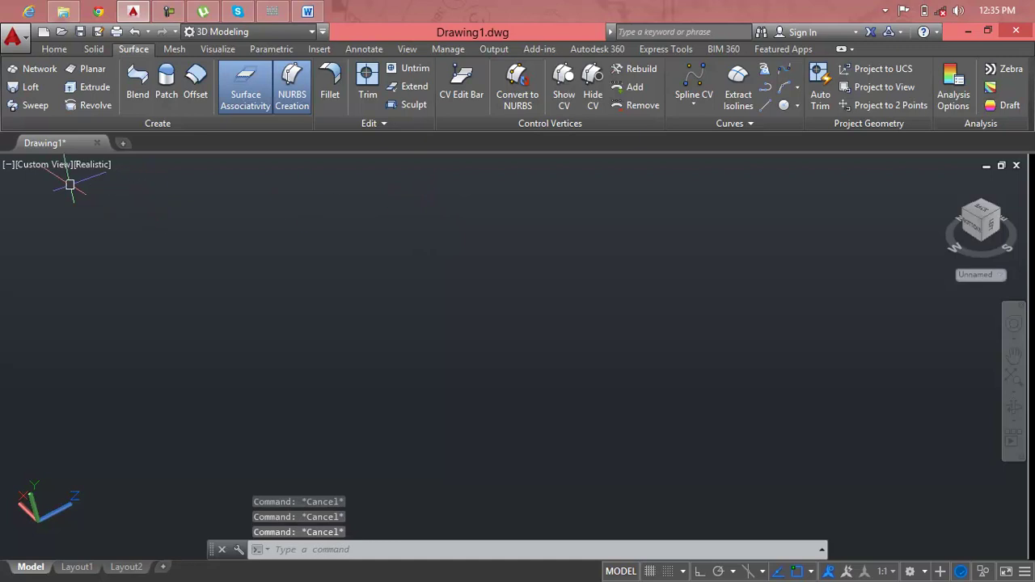
pyautogui.click(49, 165)
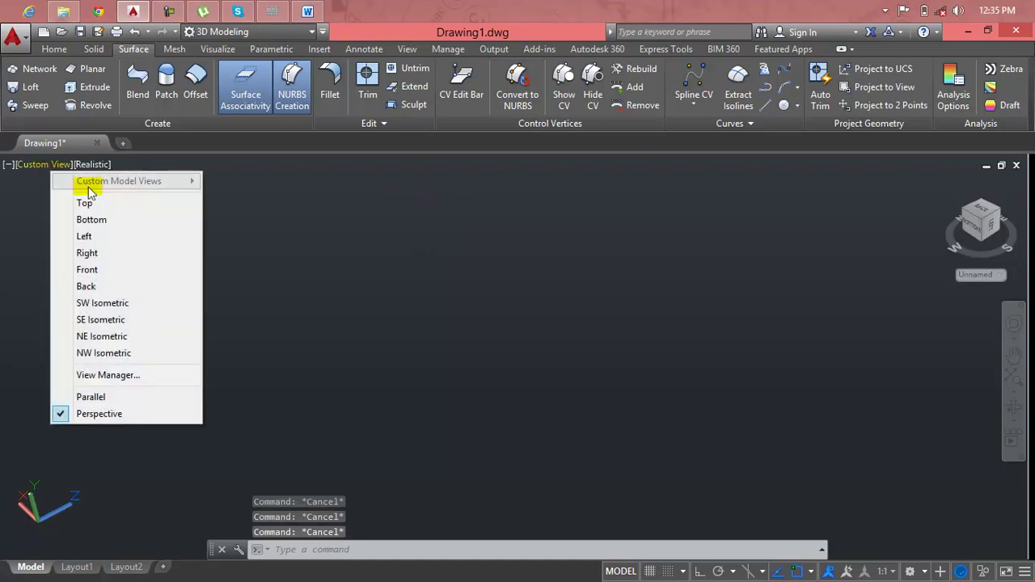
pyautogui.click(384, 299)
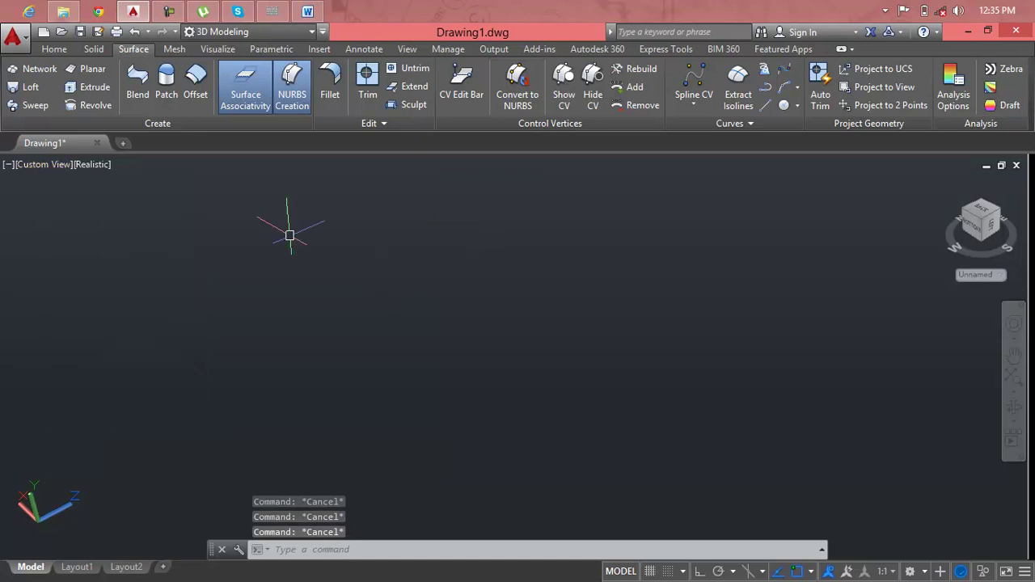
pyautogui.moveTo(962, 191)
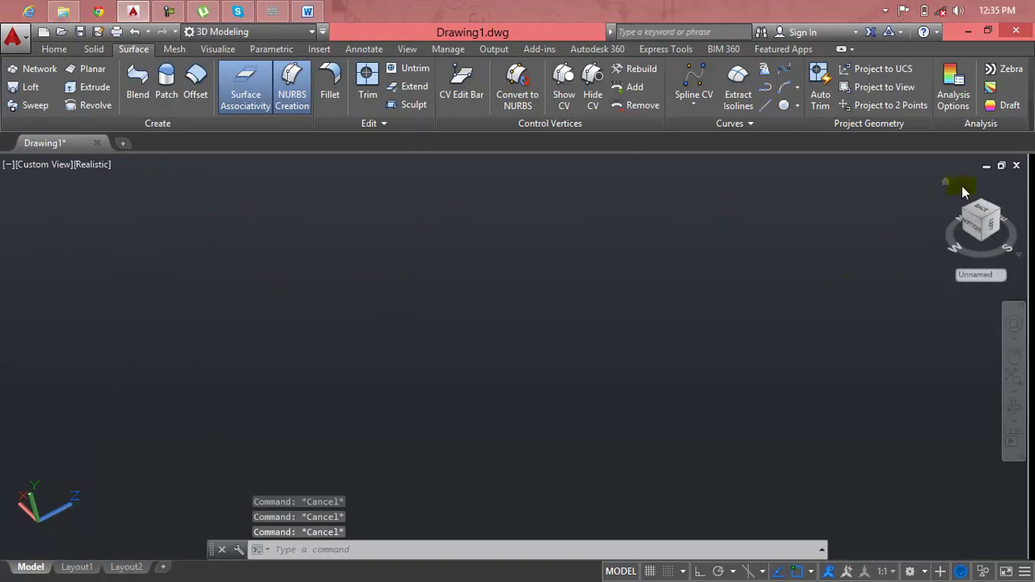
pyautogui.click(947, 184)
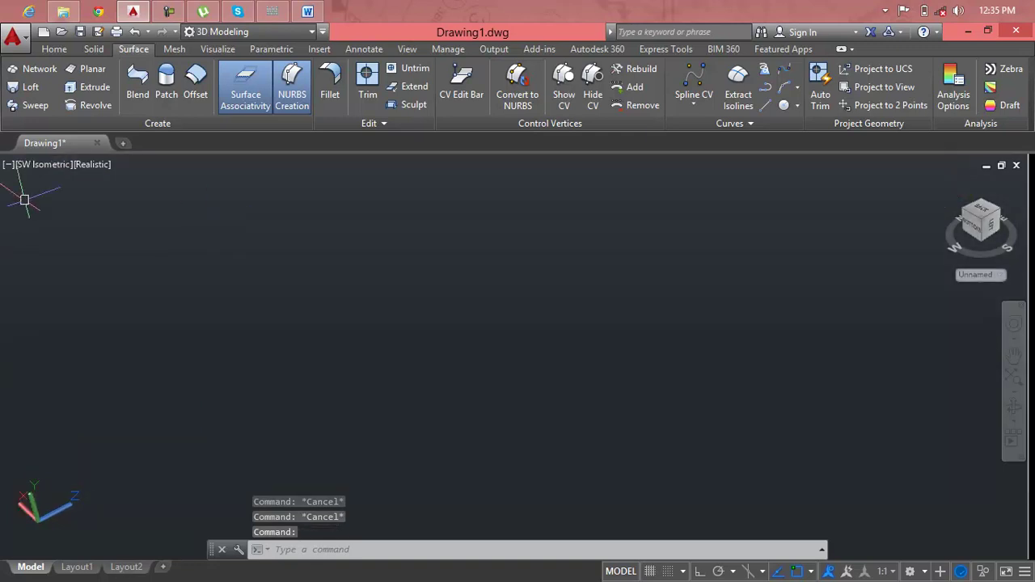
pyautogui.press('Escape')
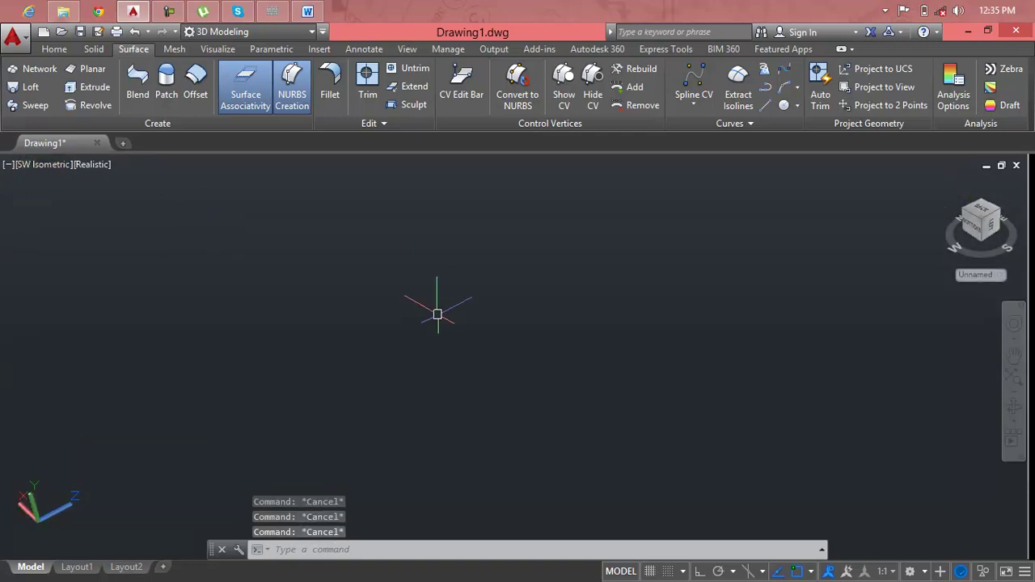
pyautogui.press('F7')
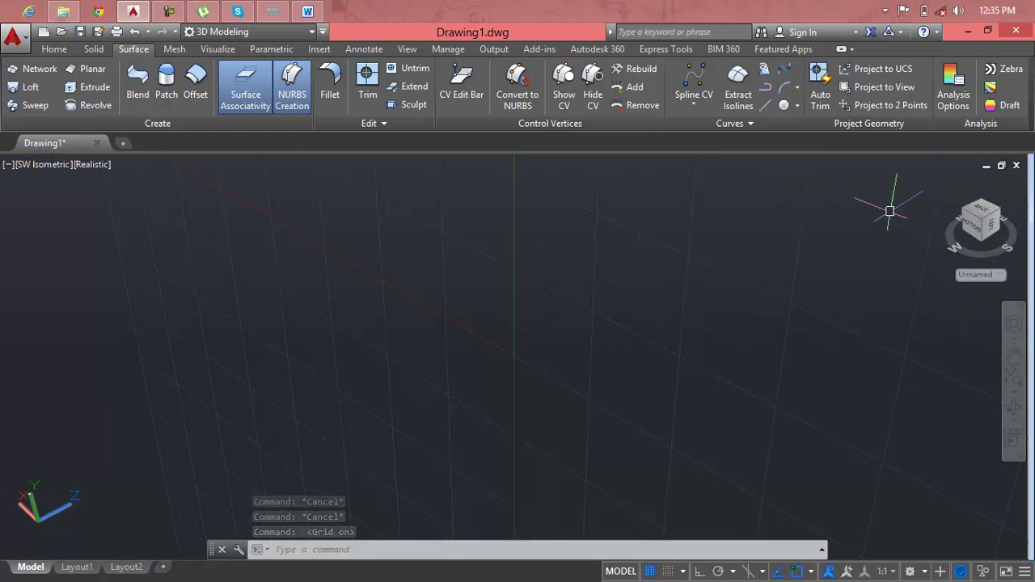
pyautogui.moveTo(806, 258)
pyautogui.keyDown('shift'); pyautogui.mouseDown(button='middle')
pyautogui.moveTo(653, 312)
pyautogui.moveTo(808, 258)
pyautogui.mouseUp(button='middle'); pyautogui.keyUp('shift')
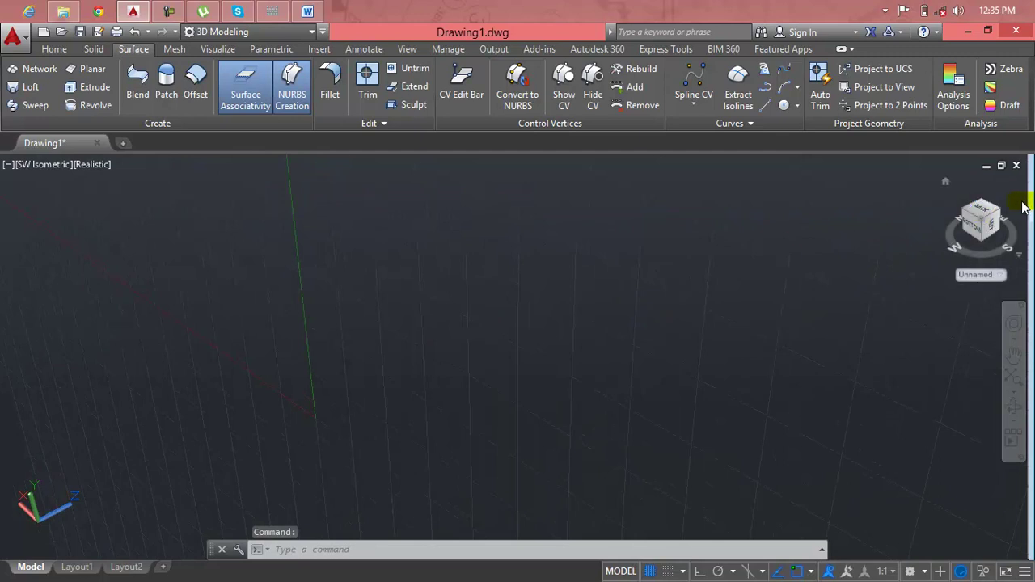
pyautogui.scroll(-1, 946, 184)
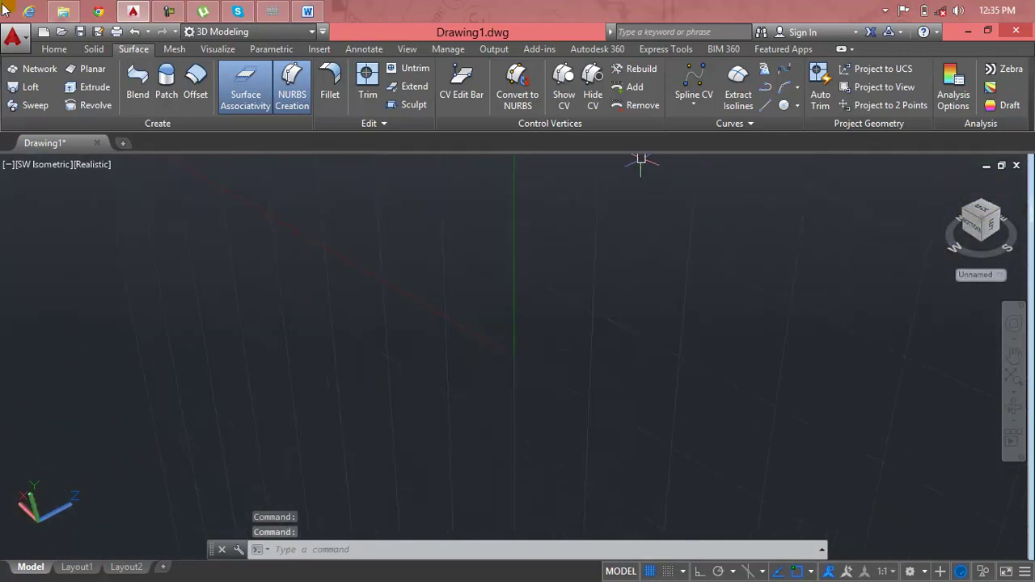
# Set the coordinate system to World from the Home tab UCS list.
pyautogui.click(54, 49)
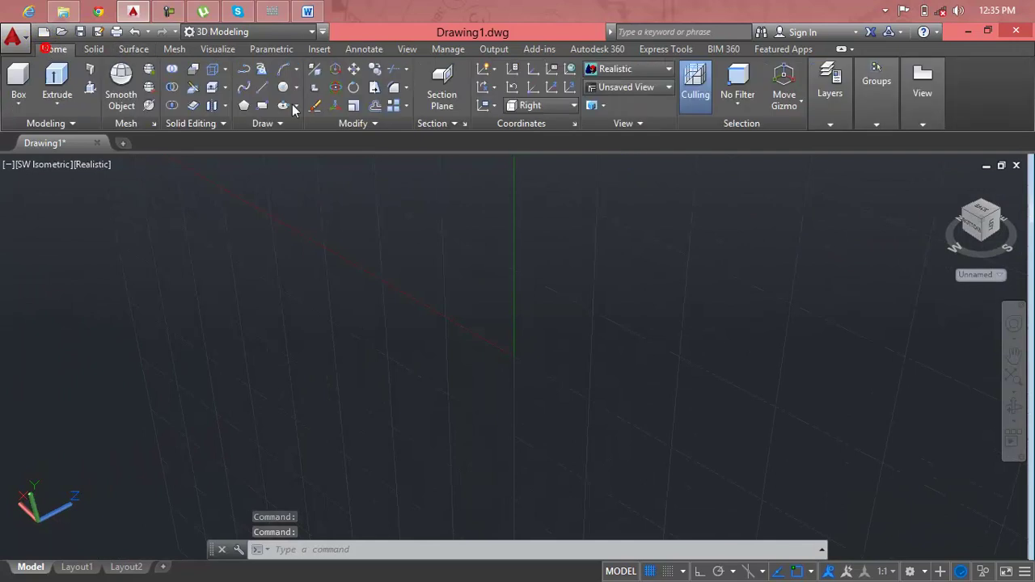
pyautogui.click(559, 106)
pyautogui.click(547, 123)
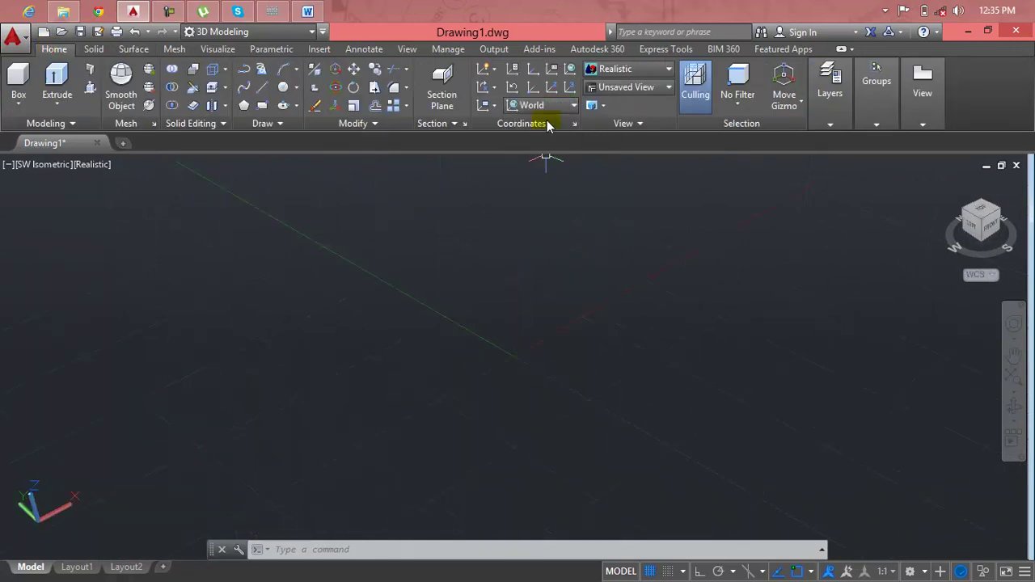
pyautogui.press('Escape')
pyautogui.press('Escape')
pyautogui.press('Escape')
pyautogui.press('Escape')
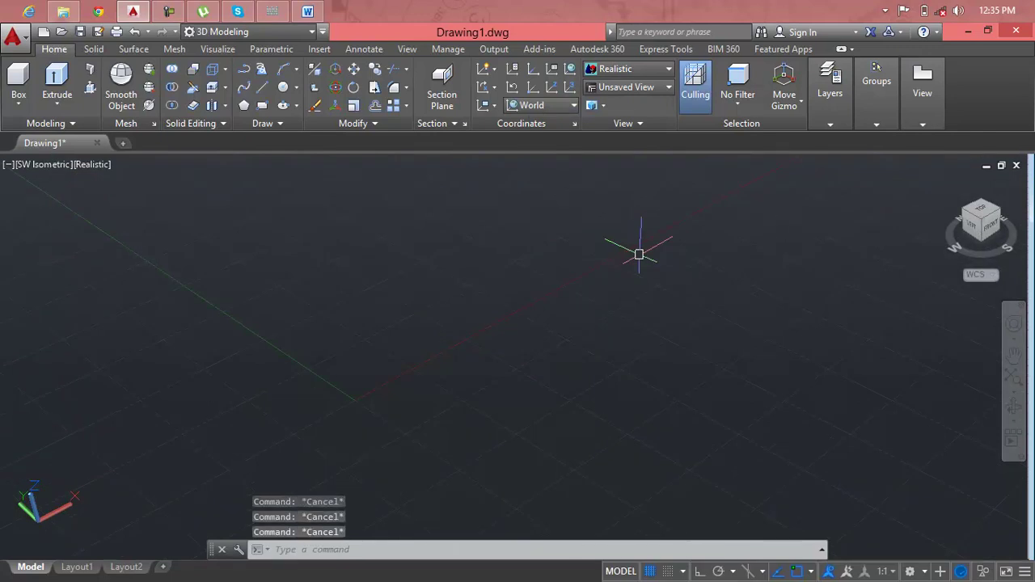
# Begin a polyline, then abandon it and close the layer options unchanged.
pyautogui.write('plb')
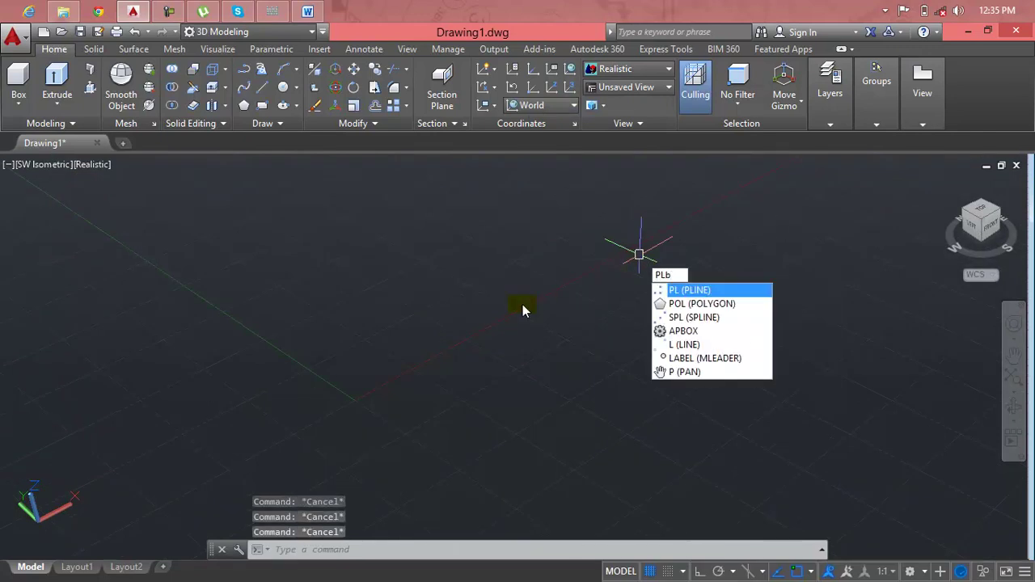
pyautogui.press('BackSpace')
pyautogui.press('Return')
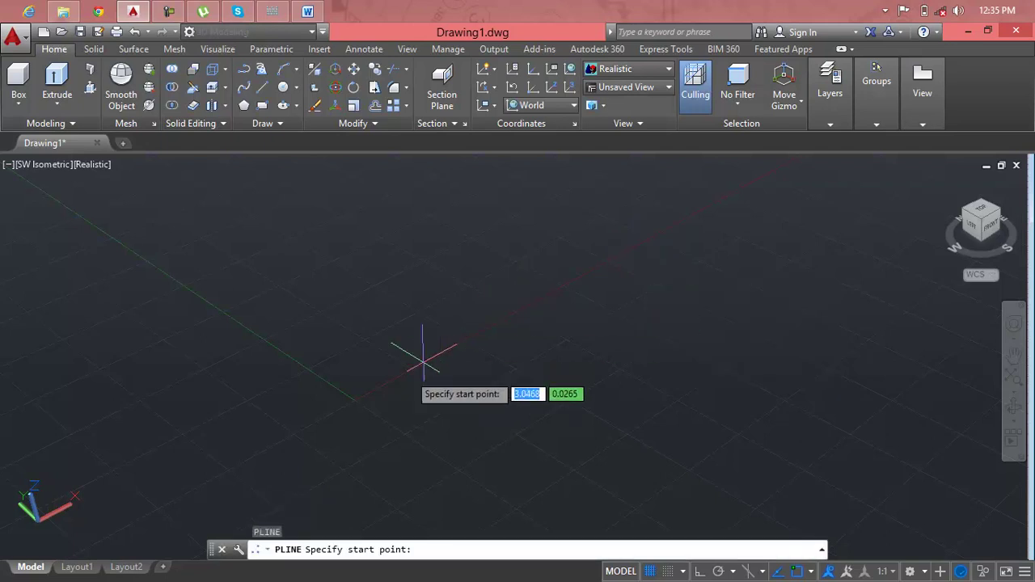
pyautogui.click(270, 292)
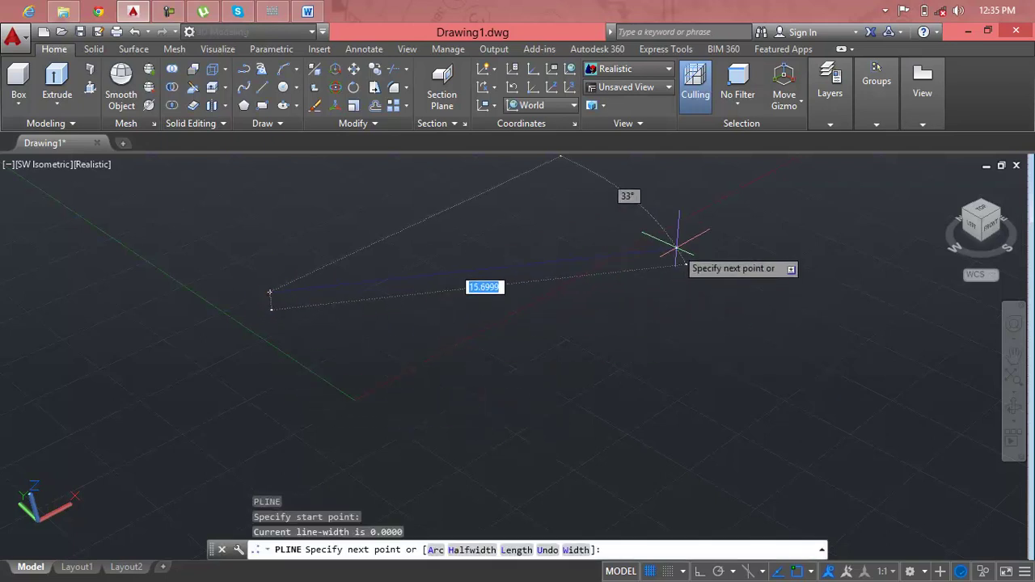
pyautogui.press('Escape')
pyautogui.press('Escape')
pyautogui.press('Escape')
pyautogui.press('Escape')
pyautogui.click(833, 118)
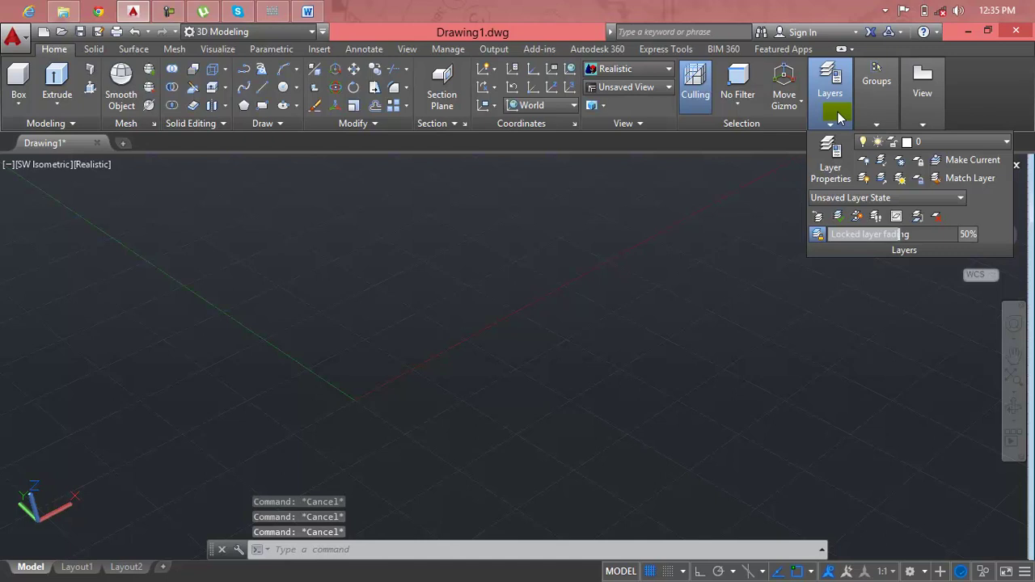
pyautogui.press('Escape')
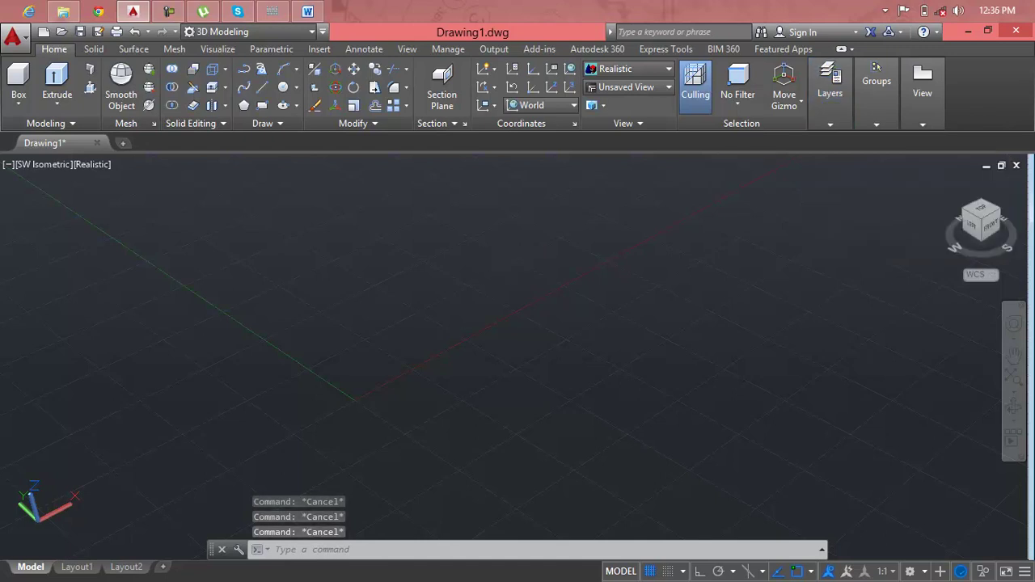
# Set the current object colour to ByLayer through the COL dialog.
pyautogui.write('COL')
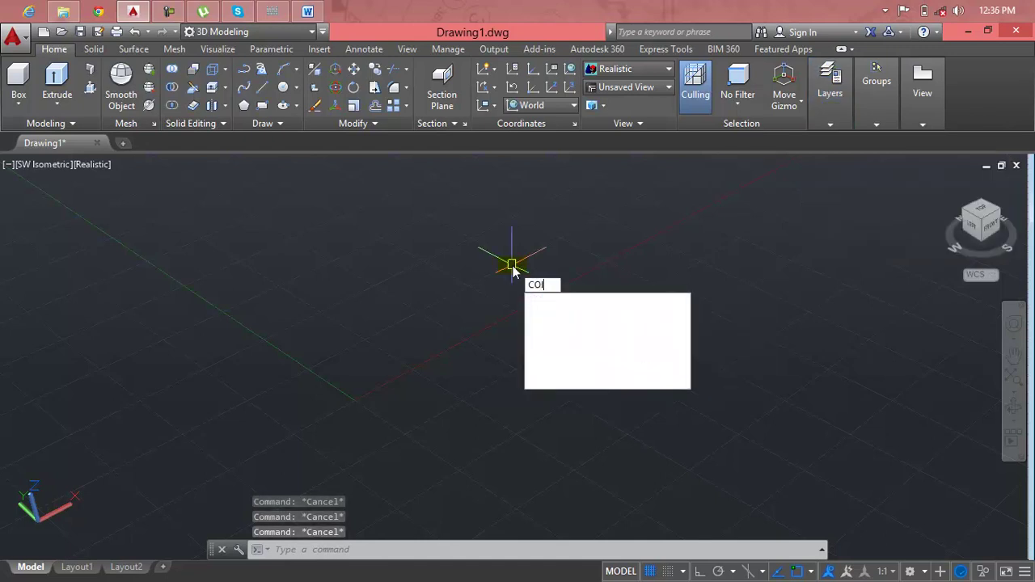
pyautogui.press('Return')
pyautogui.click(548, 342)
pyautogui.click(495, 427)
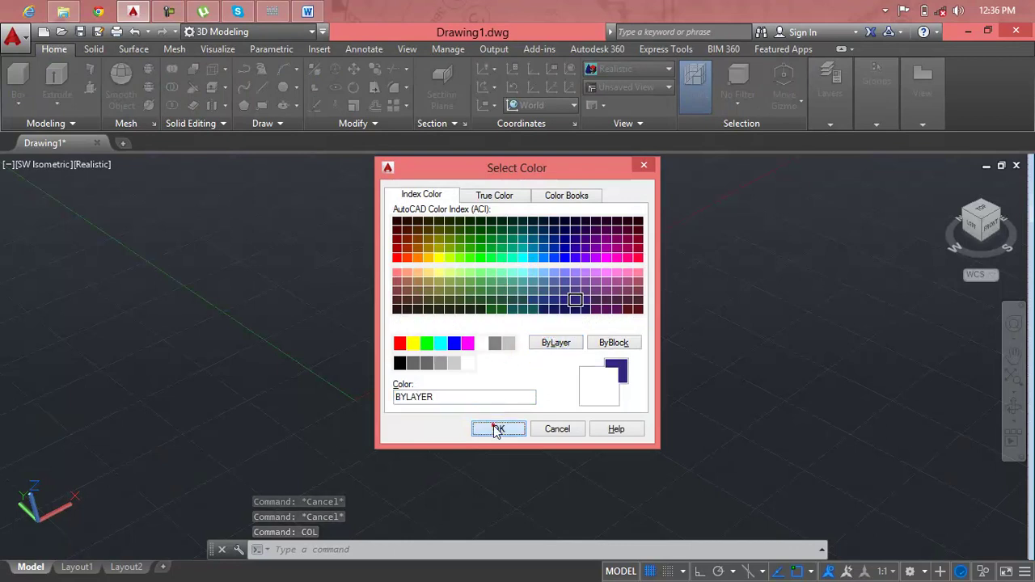
pyautogui.press('Escape')
pyautogui.press('Escape')
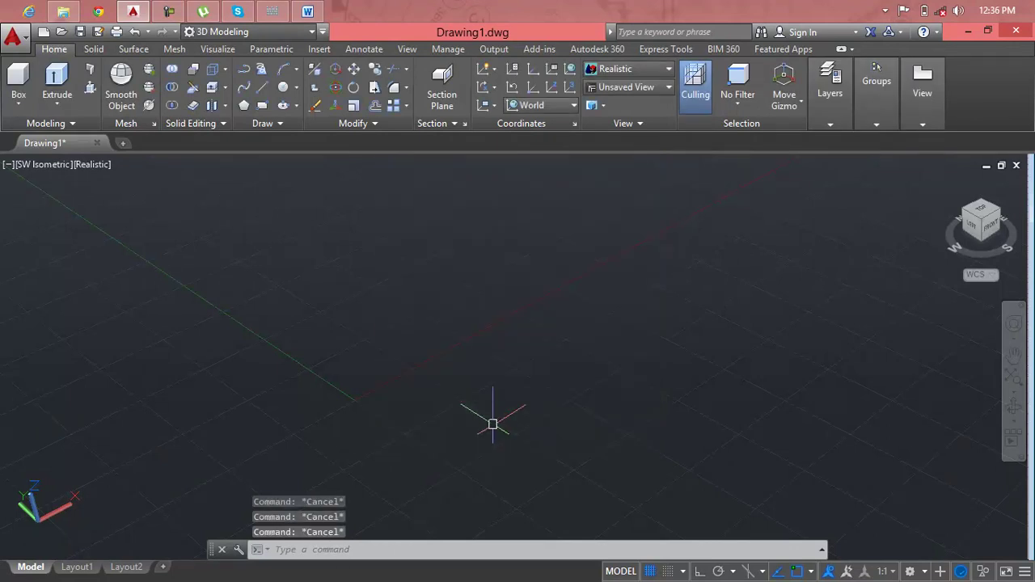
# With Ortho on, draw a two-segment polyline bending at a right-angle corner.
pyautogui.write('p')
pyautogui.press('Return')
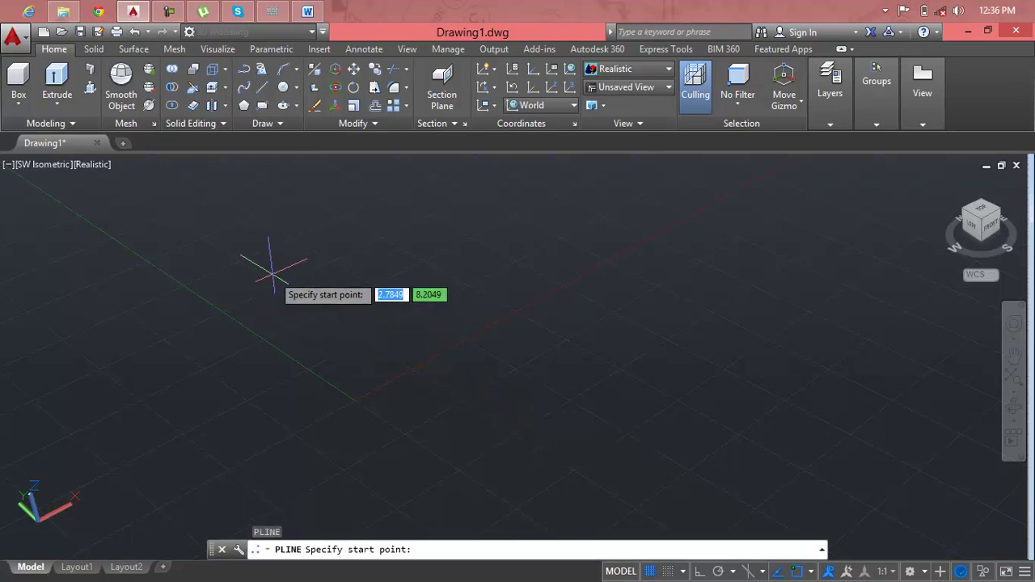
pyautogui.click(272, 273)
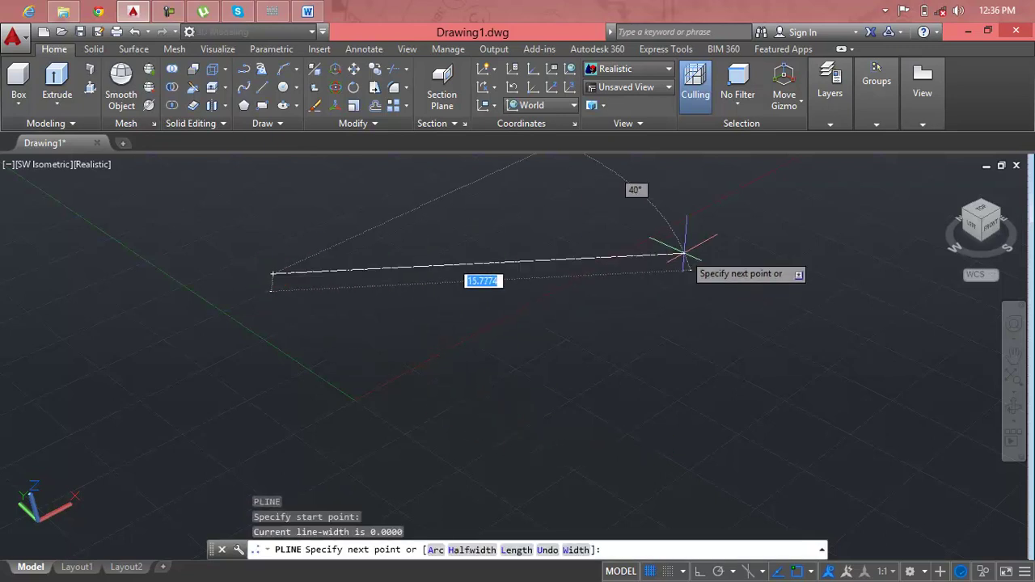
pyautogui.press('F8')
pyautogui.moveTo(613, 296); pyautogui.dragTo(572, 374, button='middle')
pyautogui.click(634, 279)
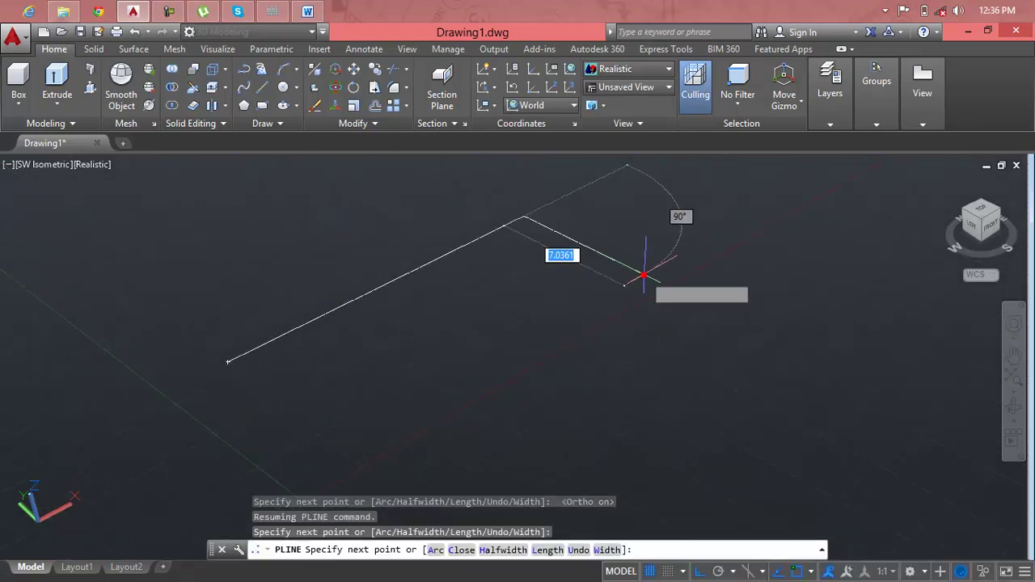
pyautogui.click(824, 417)
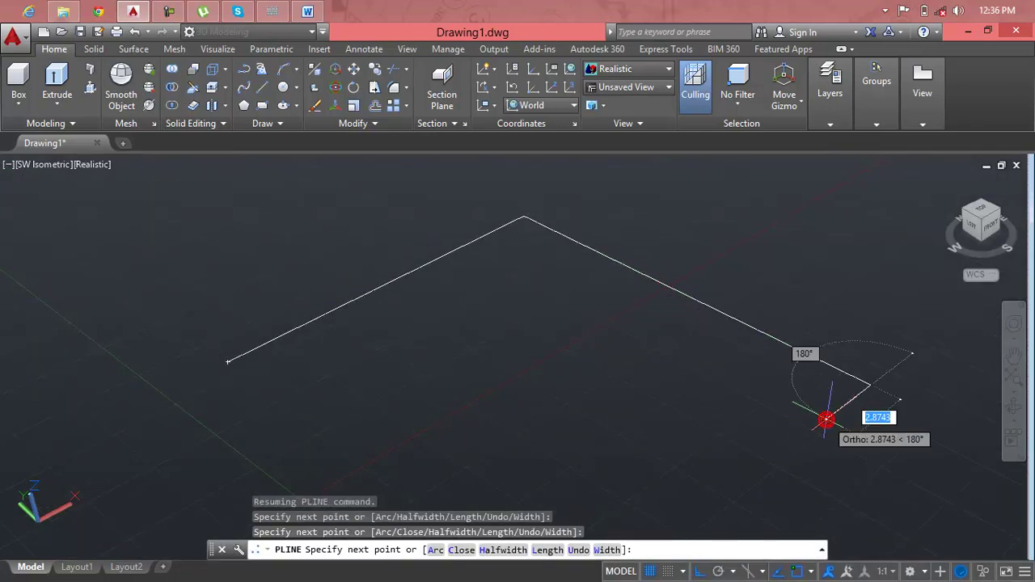
pyautogui.press('Return')
pyautogui.scroll(-1, 825, 419)
pyautogui.moveTo(808, 397)
pyautogui.mouseDown(button='middle')
pyautogui.moveTo(720, 335)
pyautogui.moveTo(740, 353)
pyautogui.mouseUp(button='middle')
pyautogui.scroll(-1, 722, 330)
pyautogui.press('Escape')
pyautogui.press('Escape')
pyautogui.press('Escape')
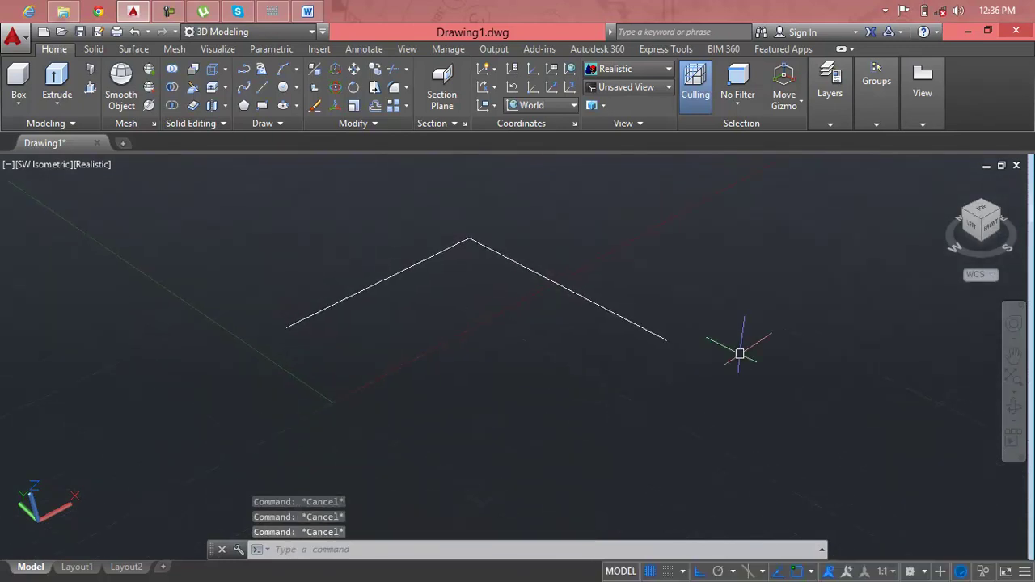
# Use ROTATE3D to turn the bent polyline 90° about a two-point axis.
pyautogui.write('RO')
pyautogui.press('Down')
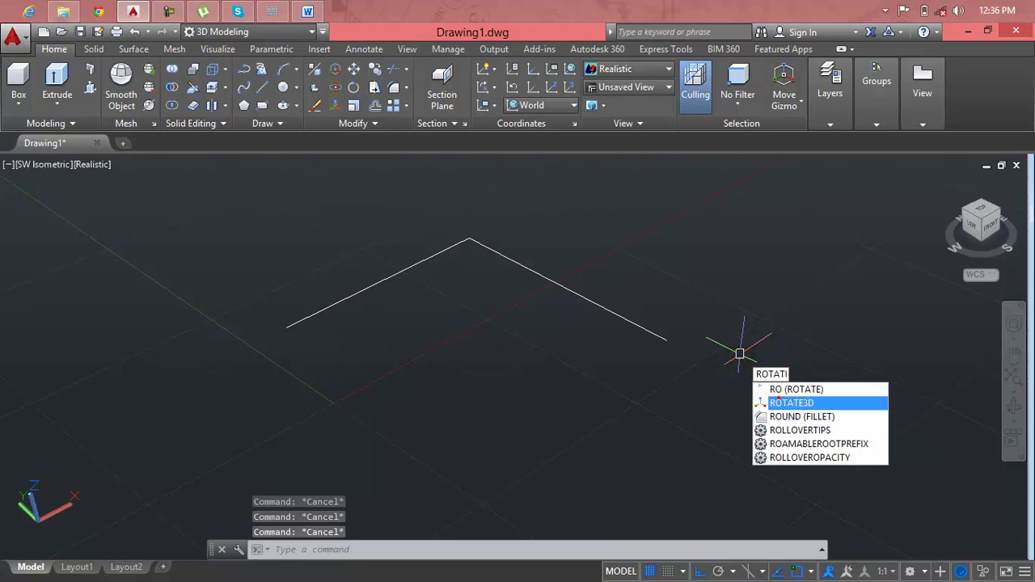
pyautogui.press('Return')
pyautogui.click(617, 313)
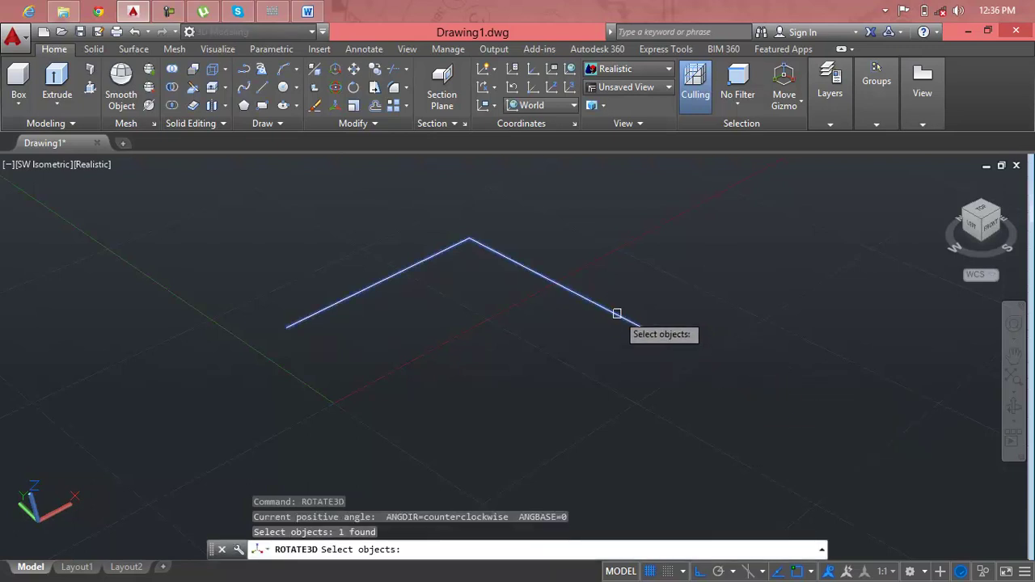
pyautogui.press('Return')
pyautogui.keyDown('shift'); pyautogui.moveTo(247, 351); pyautogui.dragTo(253, 320, button='middle'); pyautogui.keyUp('shift')
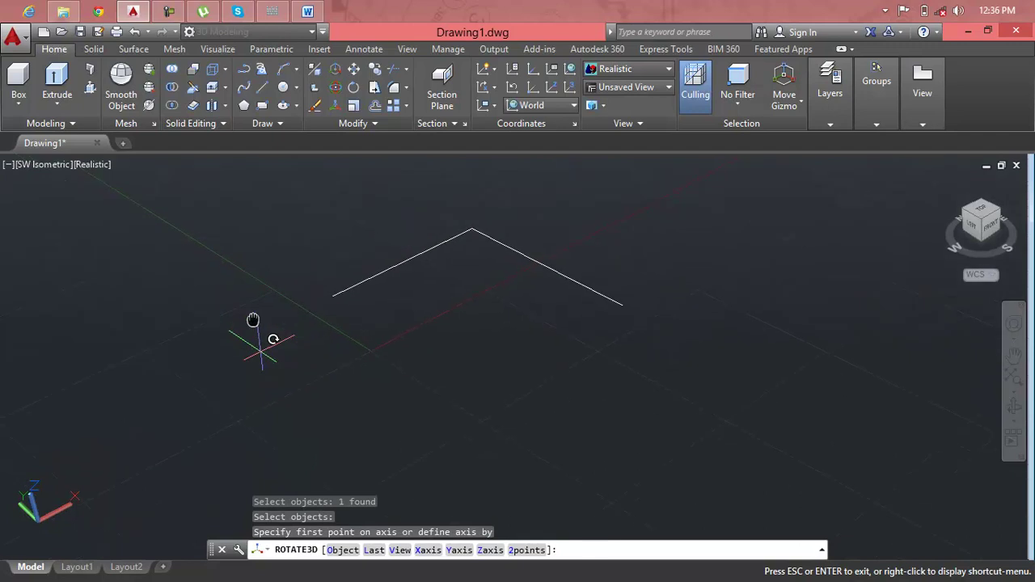
pyautogui.click(398, 445)
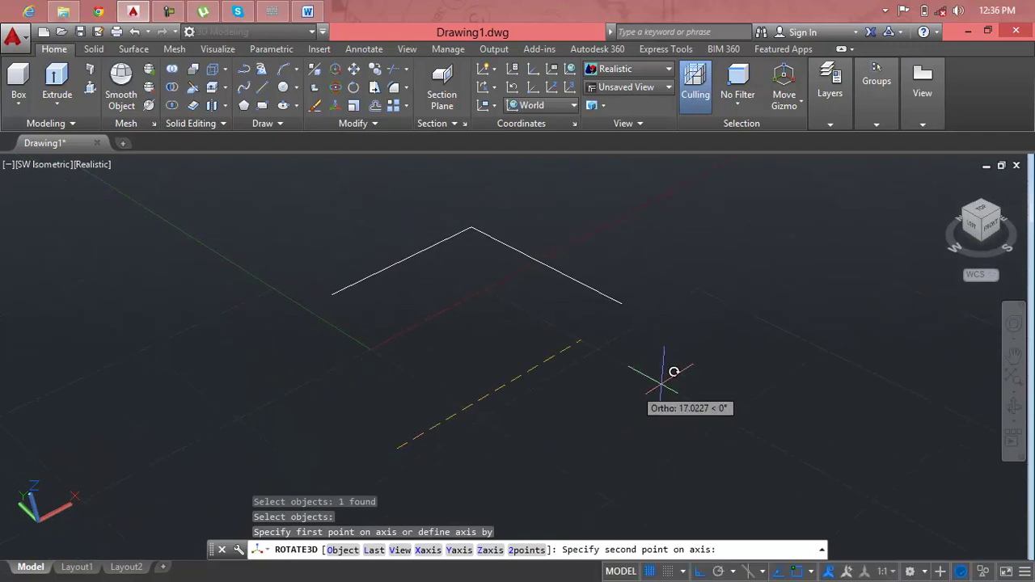
pyautogui.click(792, 327)
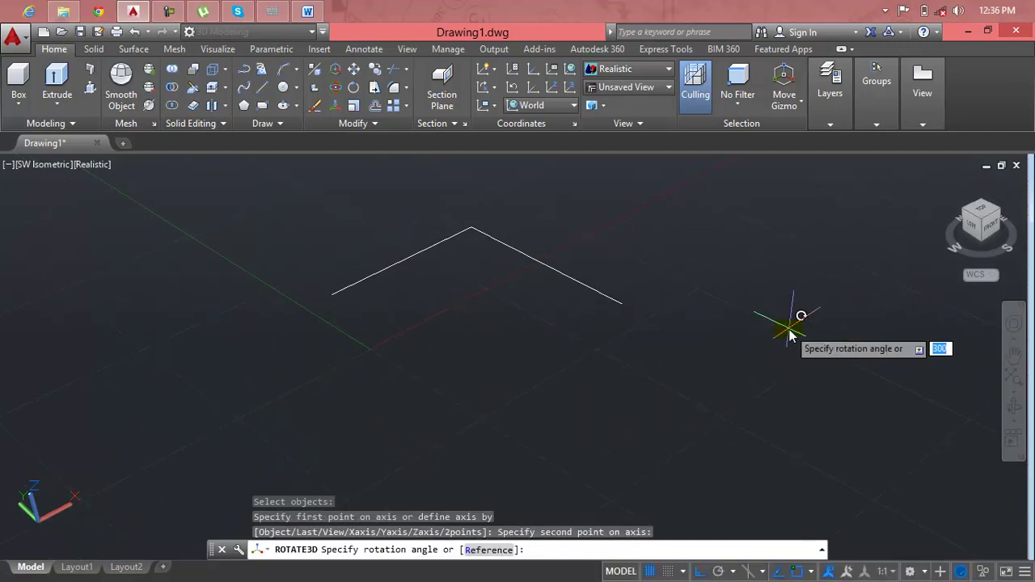
pyautogui.press('Return')
pyautogui.moveTo(790, 324)
pyautogui.keyDown('shift'); pyautogui.mouseDown(button='middle')
pyautogui.moveTo(583, 308)
pyautogui.moveTo(522, 235)
pyautogui.moveTo(518, 289)
pyautogui.moveTo(566, 321)
pyautogui.moveTo(624, 271)
pyautogui.mouseUp(button='middle'); pyautogui.keyUp('shift')
pyautogui.press('Escape')
pyautogui.press('Escape')
pyautogui.press('Escape')
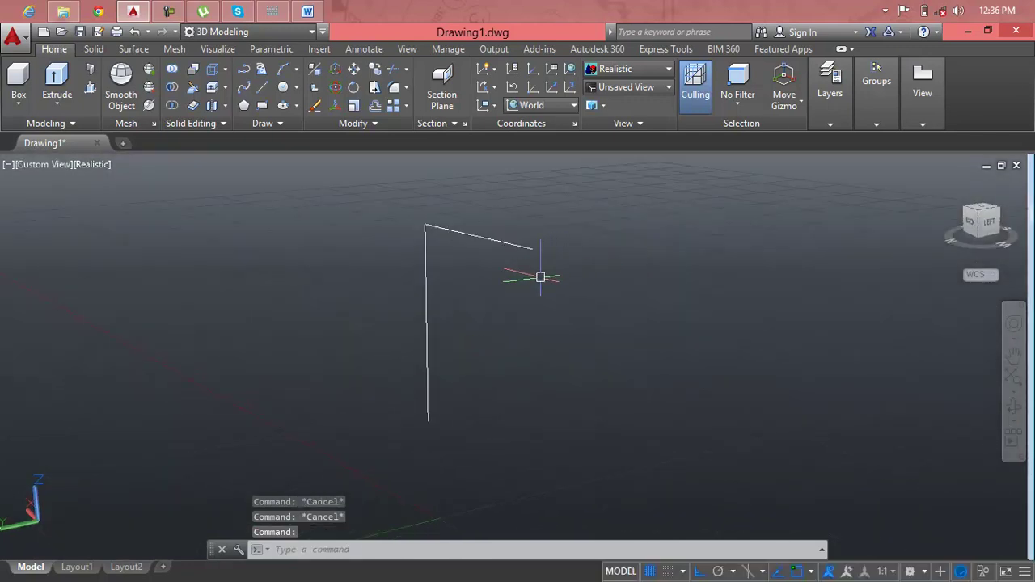
# Extrude the bent polyline into a vertical panel joined to a horizontal panel.
pyautogui.moveTo(529, 288); pyautogui.dragTo(541, 333, button='middle')
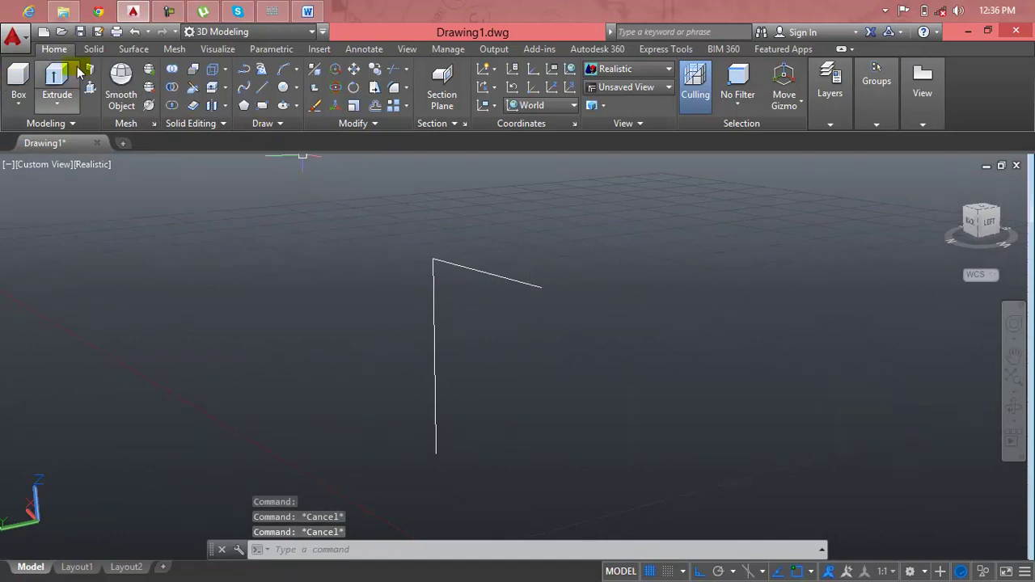
pyautogui.click(142, 51)
pyautogui.click(89, 87)
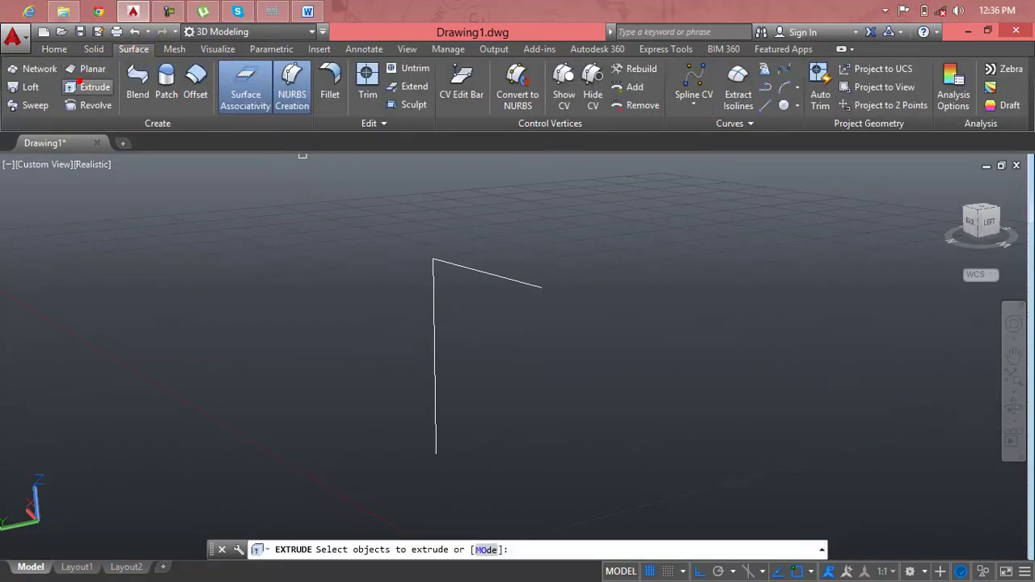
pyautogui.click(484, 273)
pyautogui.rightClick(484, 273)
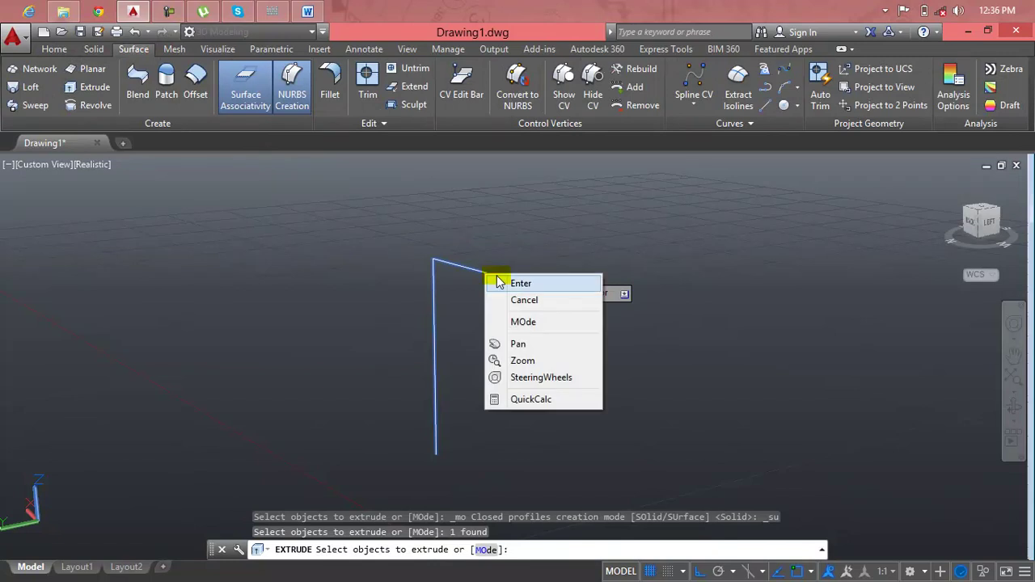
pyautogui.click(495, 280)
pyautogui.click(632, 254)
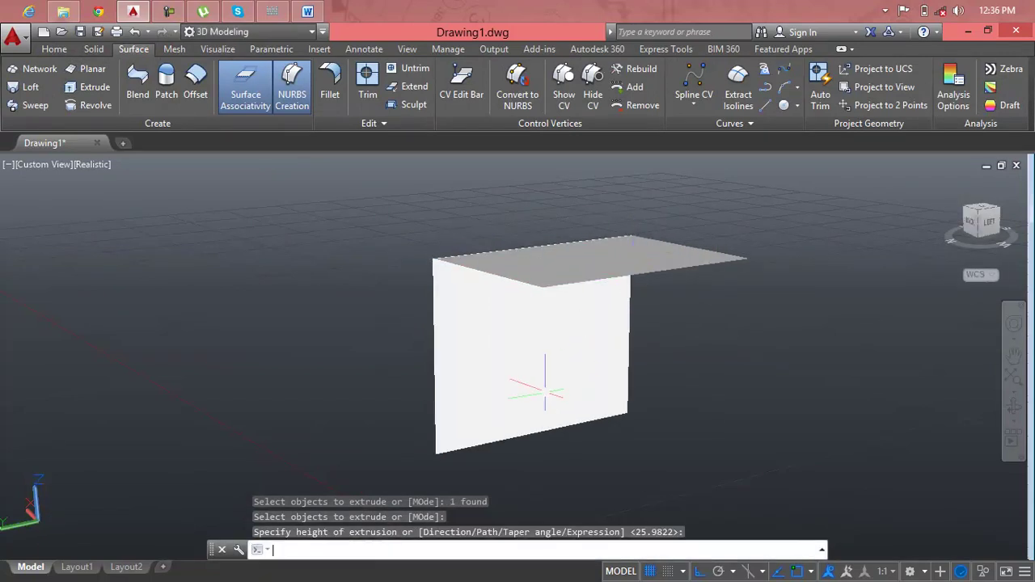
pyautogui.moveTo(550, 421)
pyautogui.keyDown('shift'); pyautogui.mouseDown(button='middle')
pyautogui.moveTo(646, 416)
pyautogui.moveTo(636, 414)
pyautogui.mouseUp(button='middle'); pyautogui.keyUp('shift')
pyautogui.press('Escape')
pyautogui.press('Escape')
pyautogui.press('Escape')
pyautogui.press('Escape')
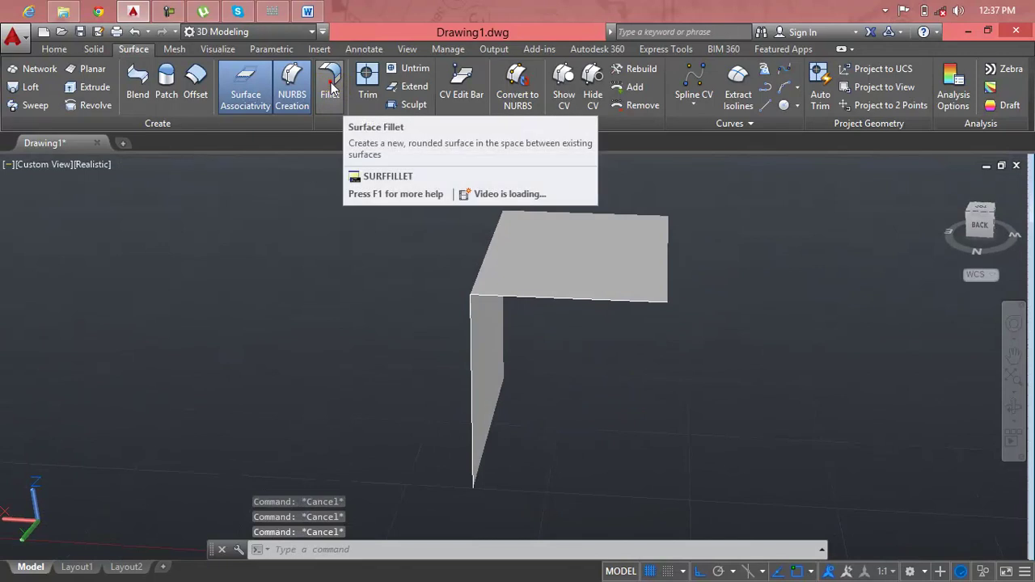
# Start a surface fillet between the flat top and the vertical wall.
pyautogui.click(330, 90)
pyautogui.click(535, 240)
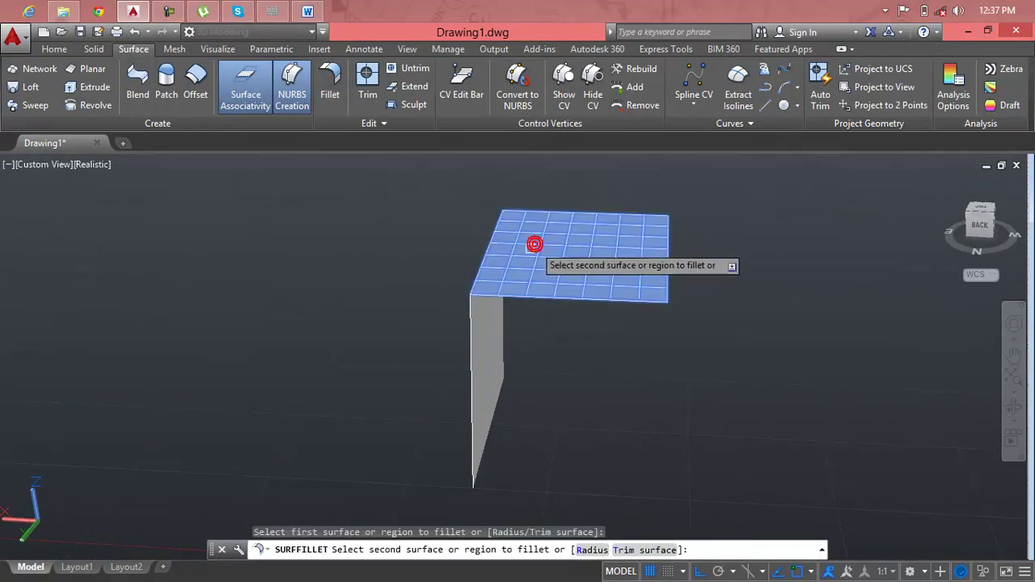
pyautogui.click(482, 333)
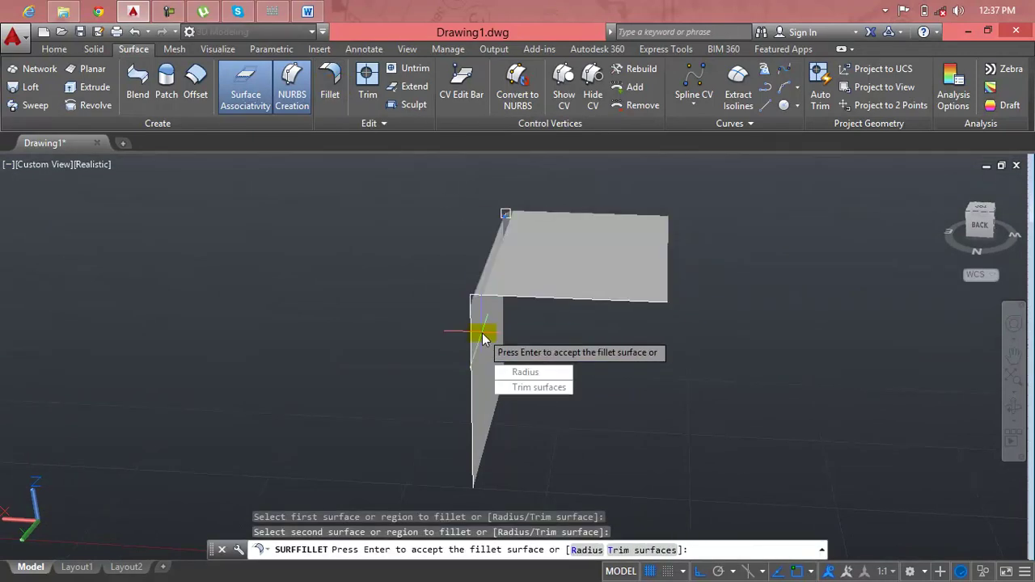
pyautogui.moveTo(482, 338)
pyautogui.mouseDown(button='middle')
pyautogui.moveTo(522, 346)
pyautogui.moveTo(541, 330)
pyautogui.moveTo(521, 330)
pyautogui.mouseUp(button='middle')
pyautogui.press('Escape')
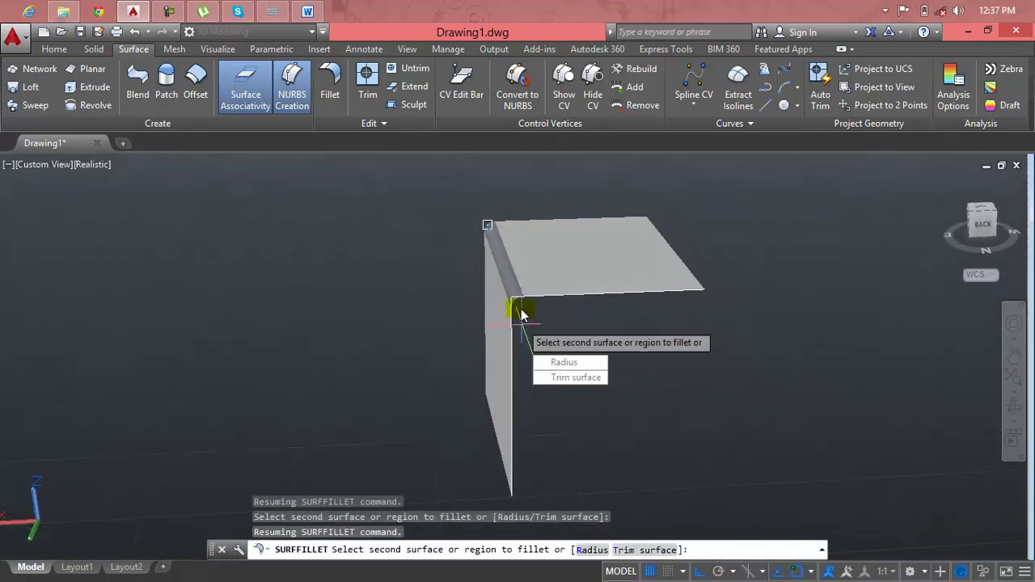
# Set the fillet radius to 5 and create the fillet surface.
pyautogui.click(566, 363)
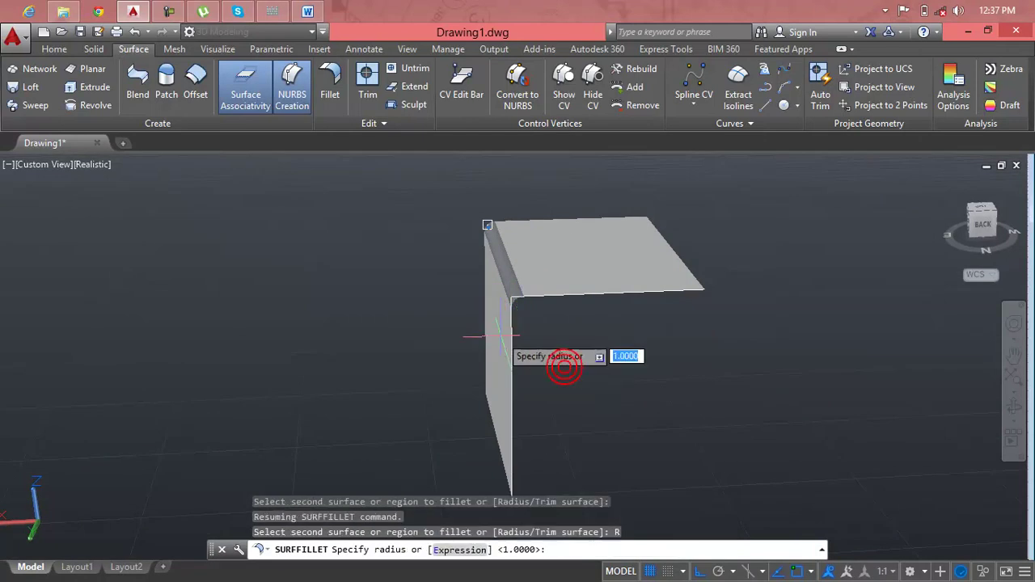
pyautogui.write('5')
pyautogui.press('Return')
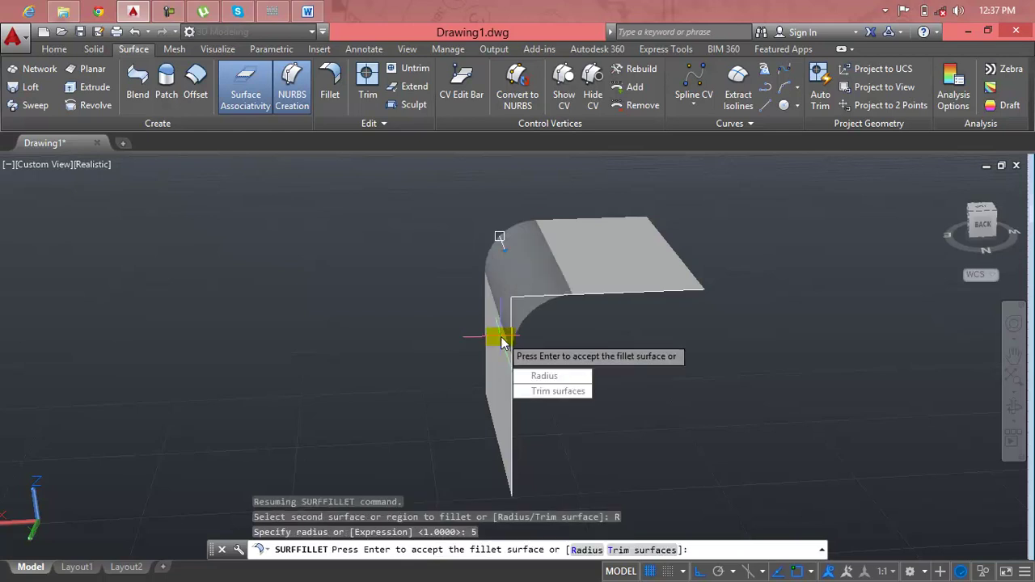
pyautogui.write('10')
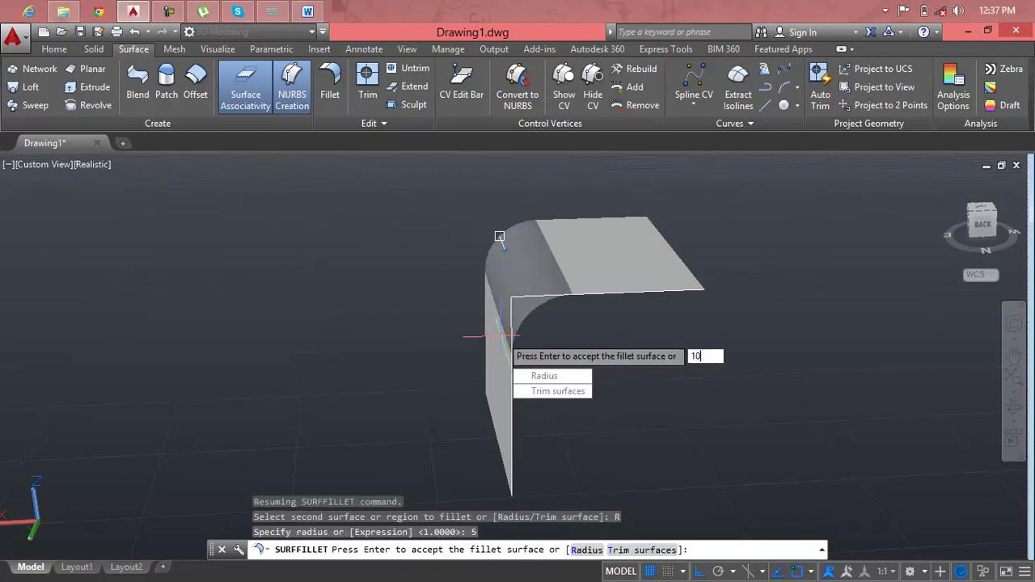
pyautogui.press('Return')
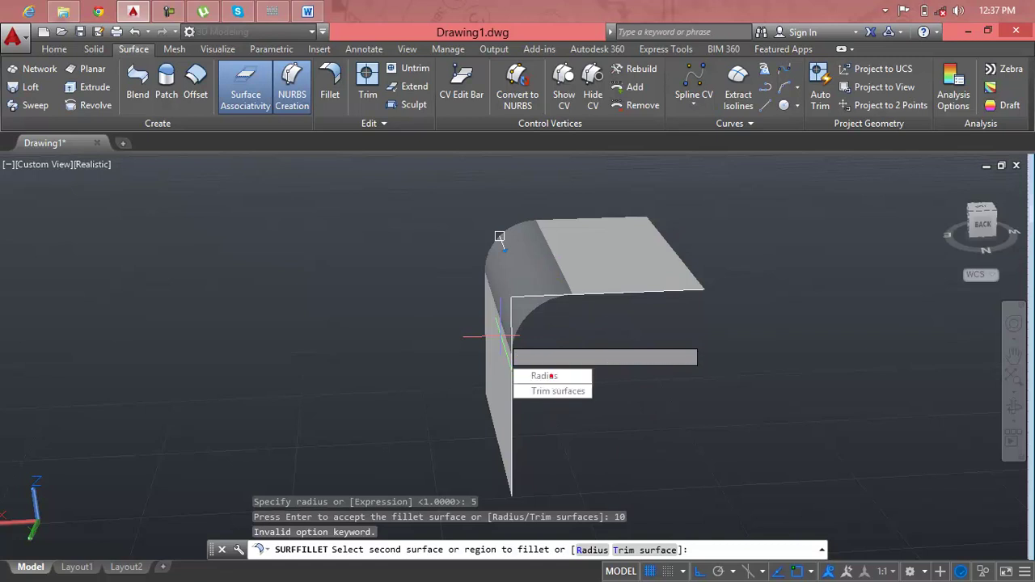
pyautogui.write('R')
pyautogui.press('Return')
pyautogui.press('Return')
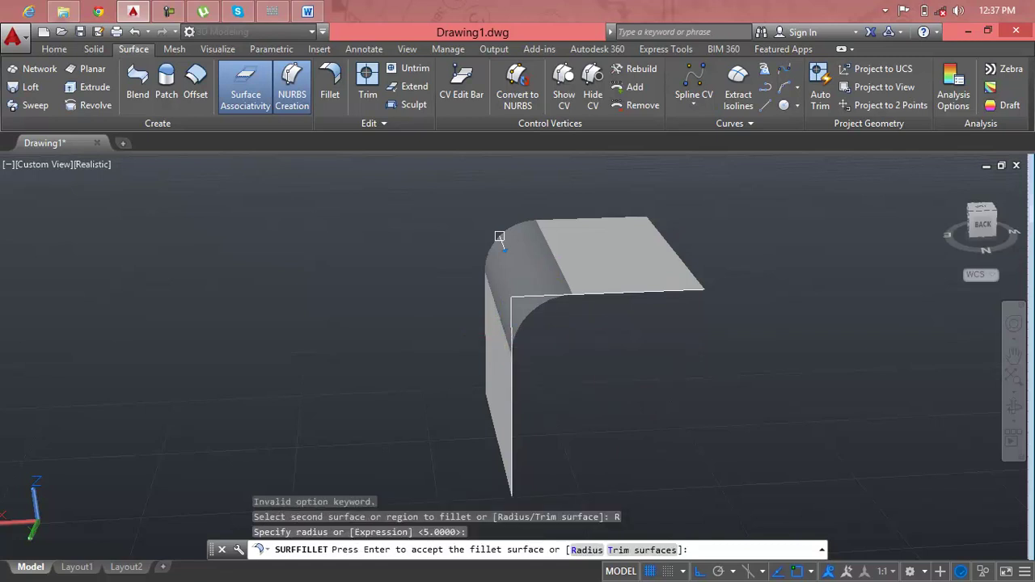
pyautogui.press('Return')
pyautogui.click(550, 266)
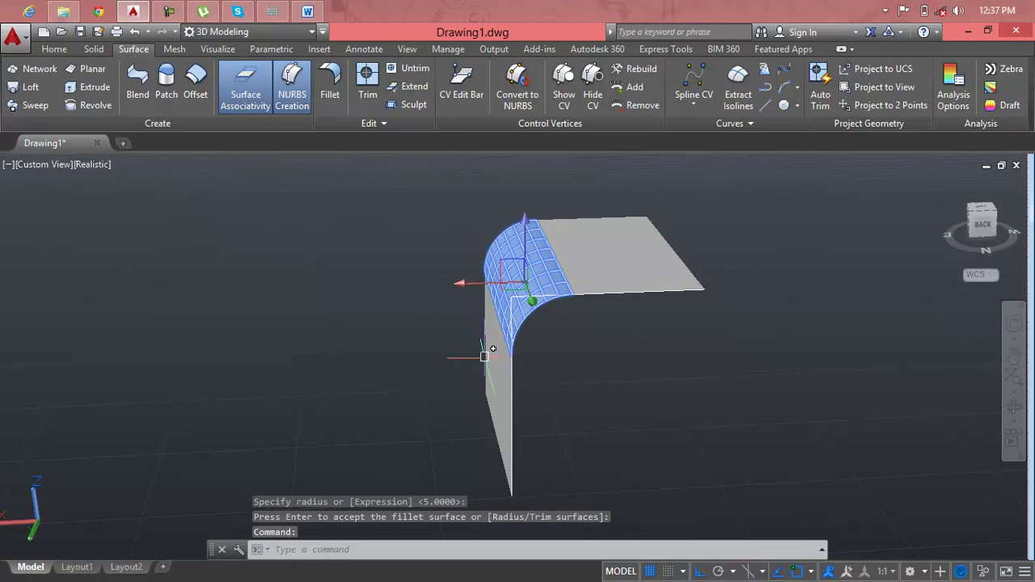
pyautogui.press('Escape')
pyautogui.press('Escape')
pyautogui.press('Escape')
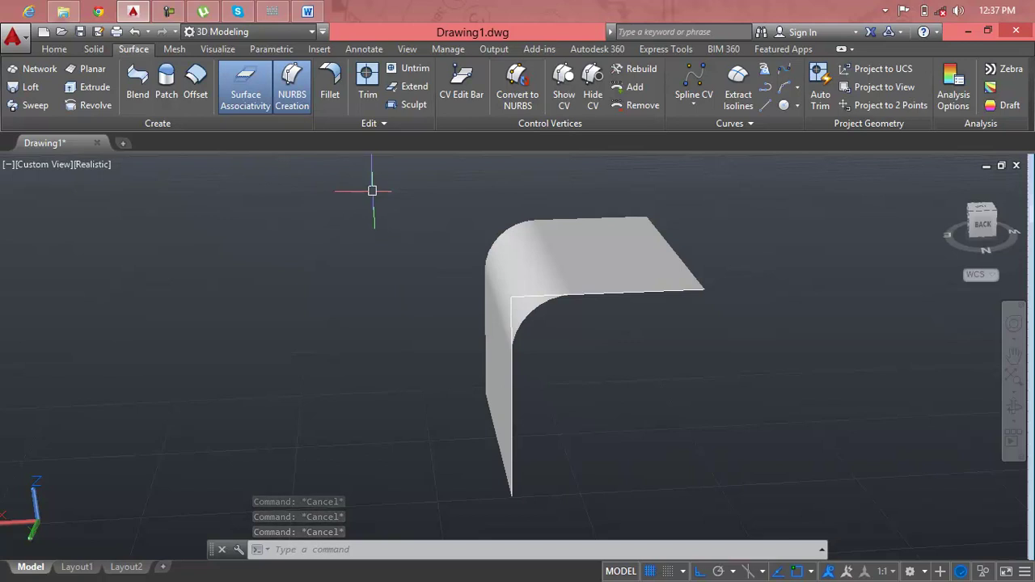
# Fillet the top and vertical wall again with Trim surfaces kept on.
pyautogui.click(305, 97)
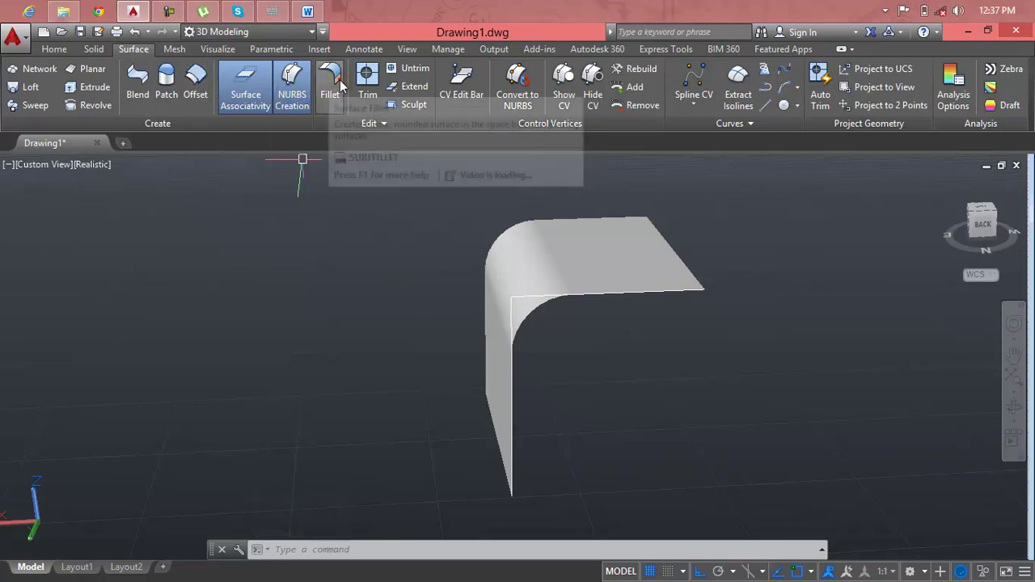
pyautogui.click(330, 85)
pyautogui.click(554, 235)
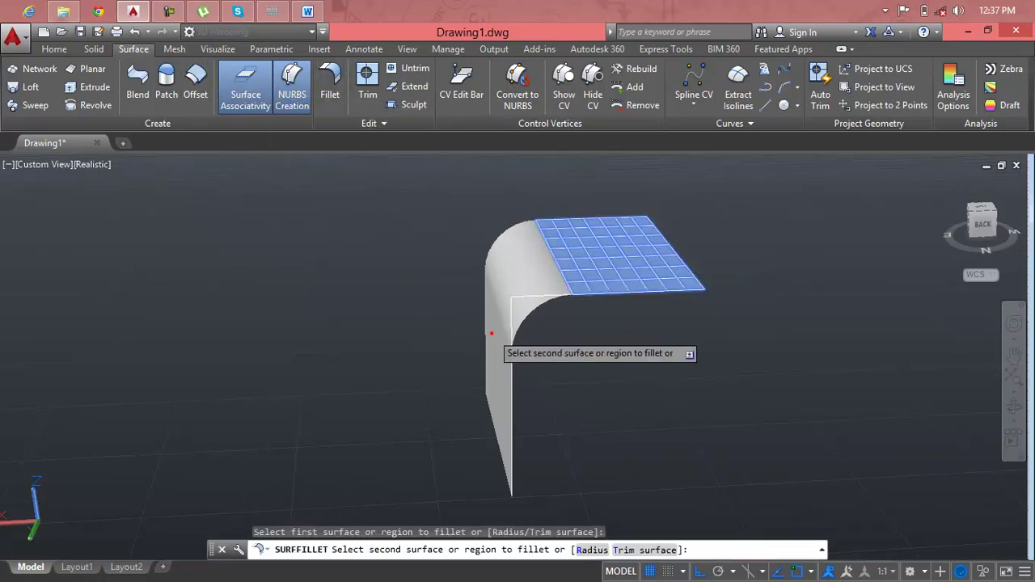
pyautogui.click(500, 309)
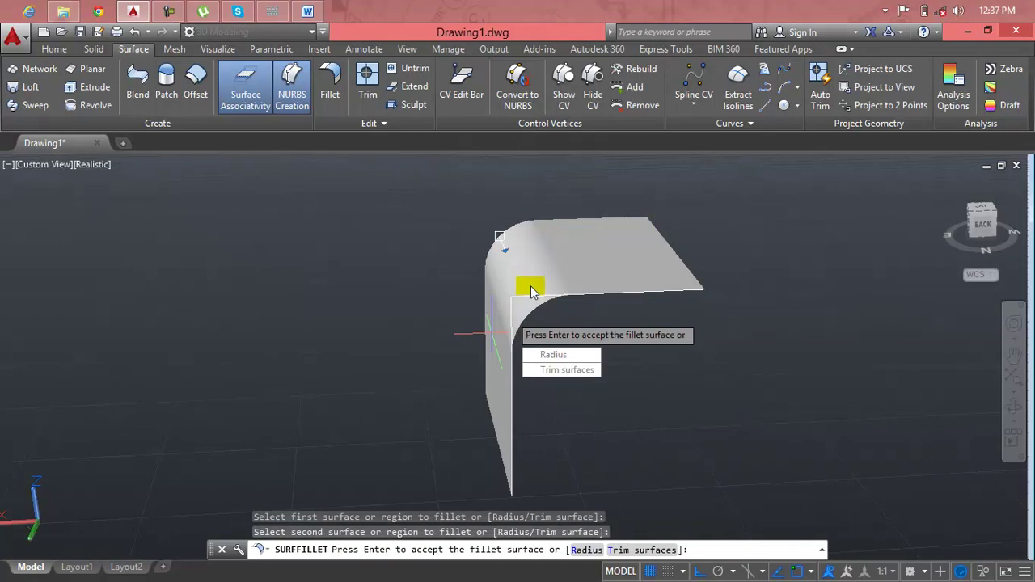
pyautogui.click(550, 369)
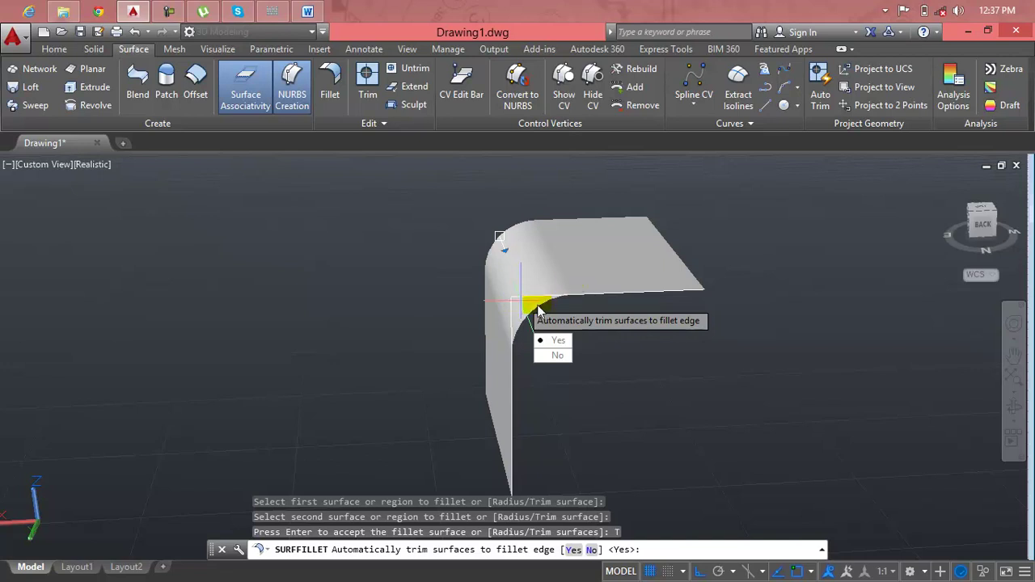
pyautogui.press('Return')
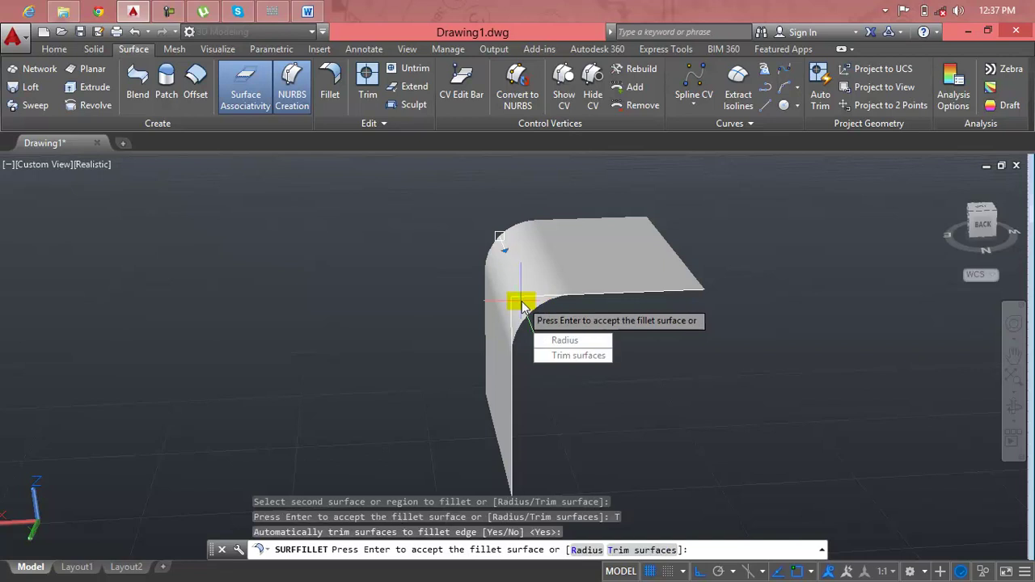
pyautogui.press('Return')
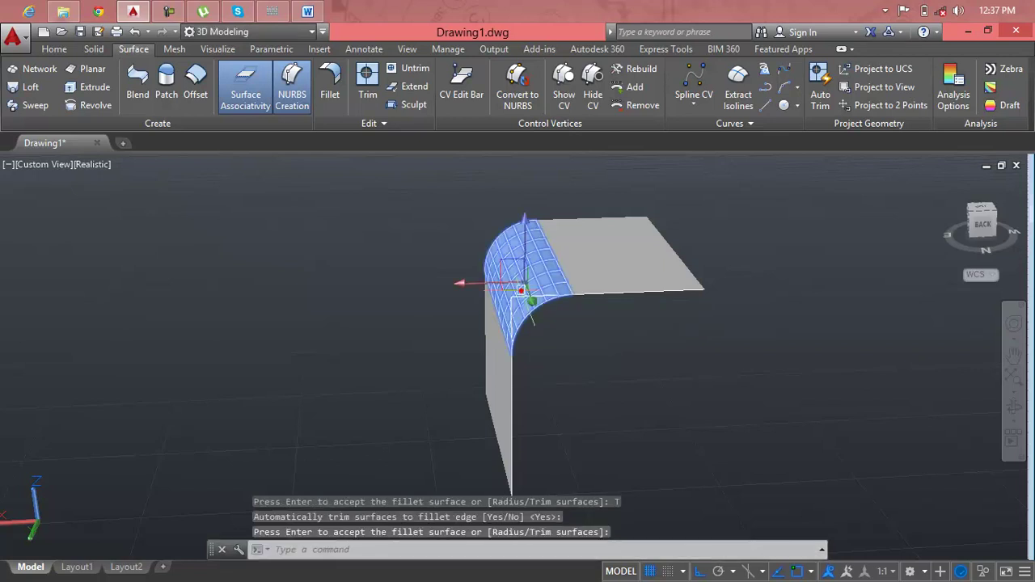
pyautogui.press('Return')
pyautogui.scroll(2, 522, 299)
pyautogui.press('Escape')
pyautogui.press('Escape')
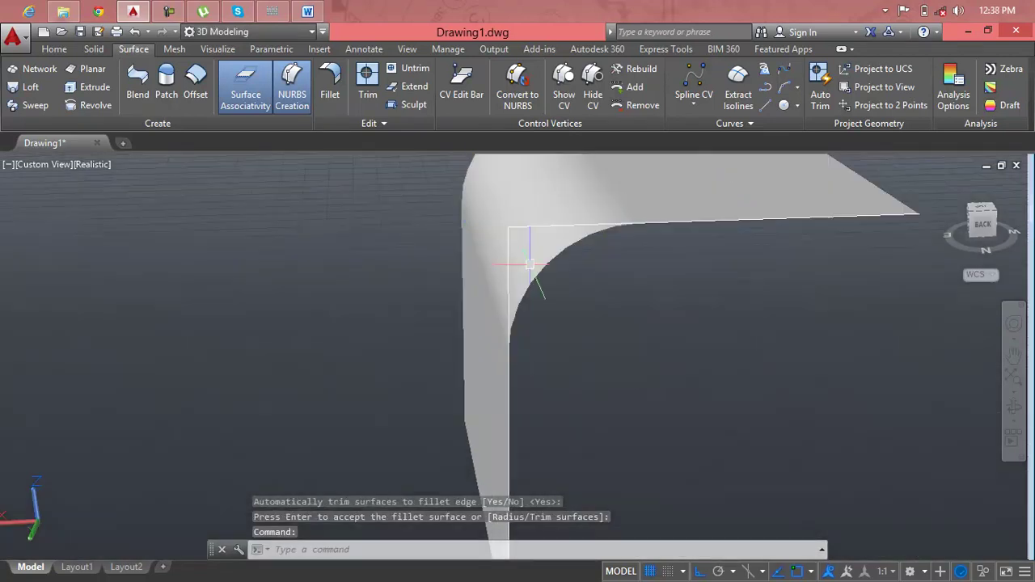
# Undo the fillets with Ctrl+Z to restore the sharp corner.
pyautogui.click(523, 219)
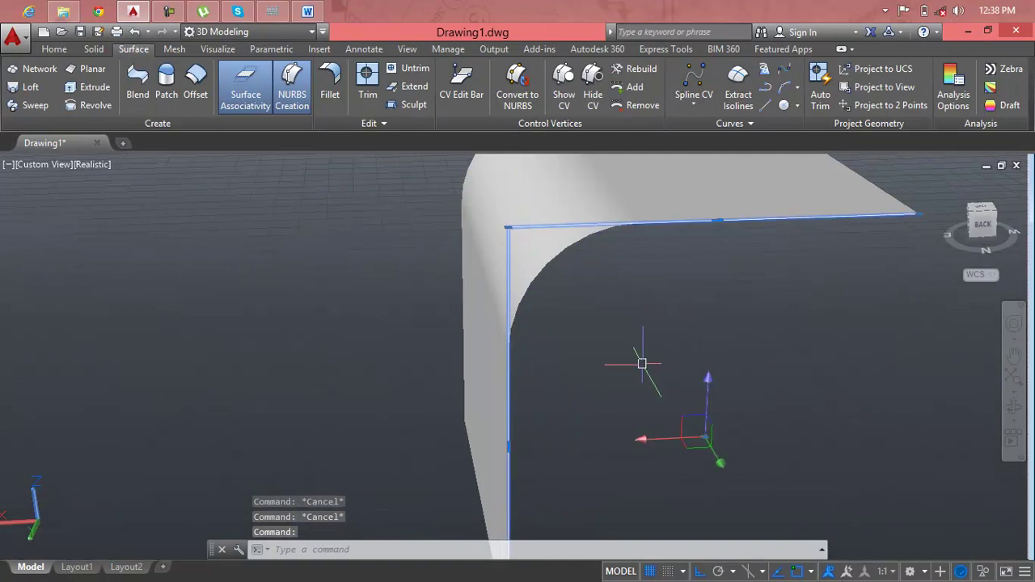
pyautogui.press('Escape')
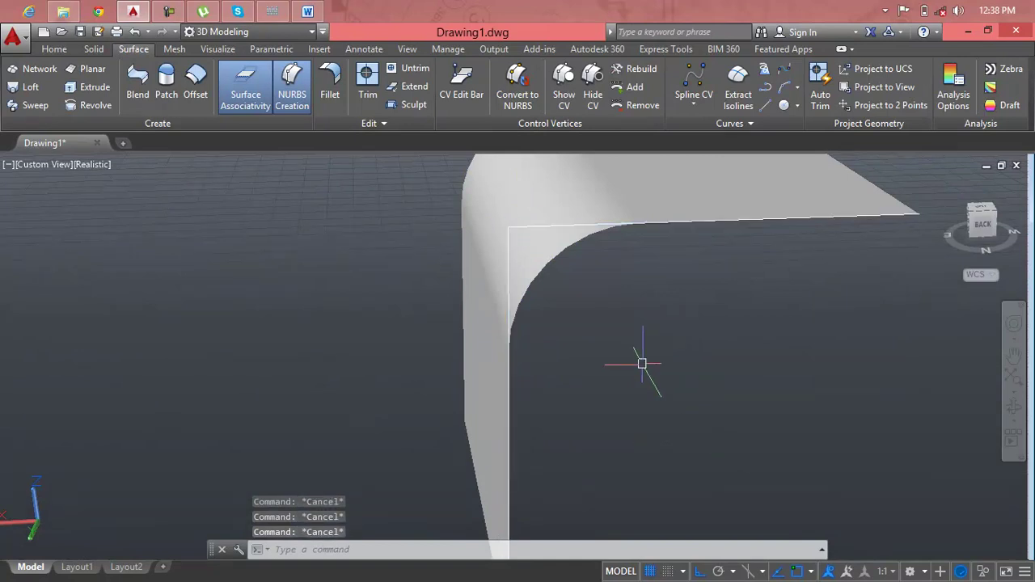
pyautogui.hotkey('ctrl', 'z')
pyautogui.hotkey('ctrl', 'z')
pyautogui.hotkey('ctrl', 'z')
pyautogui.moveTo(554, 376)
pyautogui.keyDown('shift'); pyautogui.mouseDown(button='middle')
pyautogui.moveTo(681, 383)
pyautogui.moveTo(670, 403)
pyautogui.mouseUp(button='middle'); pyautogui.keyUp('shift')
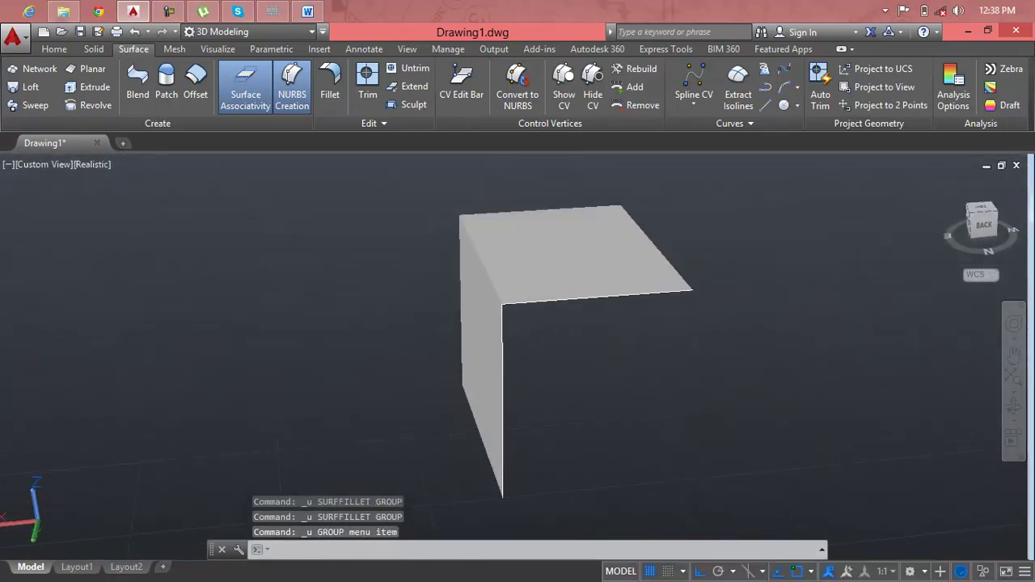
# Start a surface fillet on the top and wall with Trim surfaces set to Yes.
pyautogui.press('Escape')
pyautogui.press('Escape')
pyautogui.press('Escape')
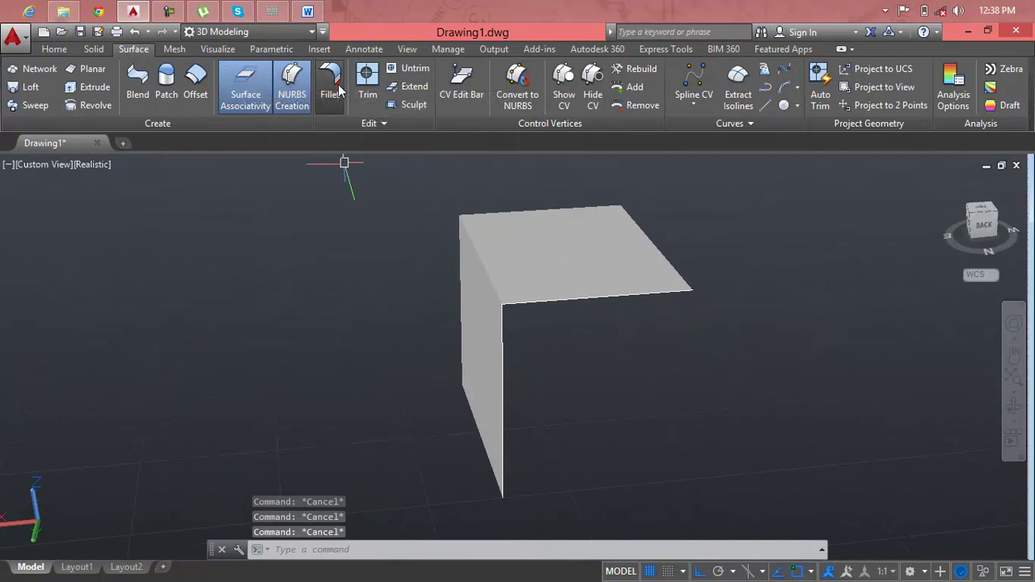
pyautogui.click(330, 83)
pyautogui.click(510, 228)
pyautogui.click(467, 308)
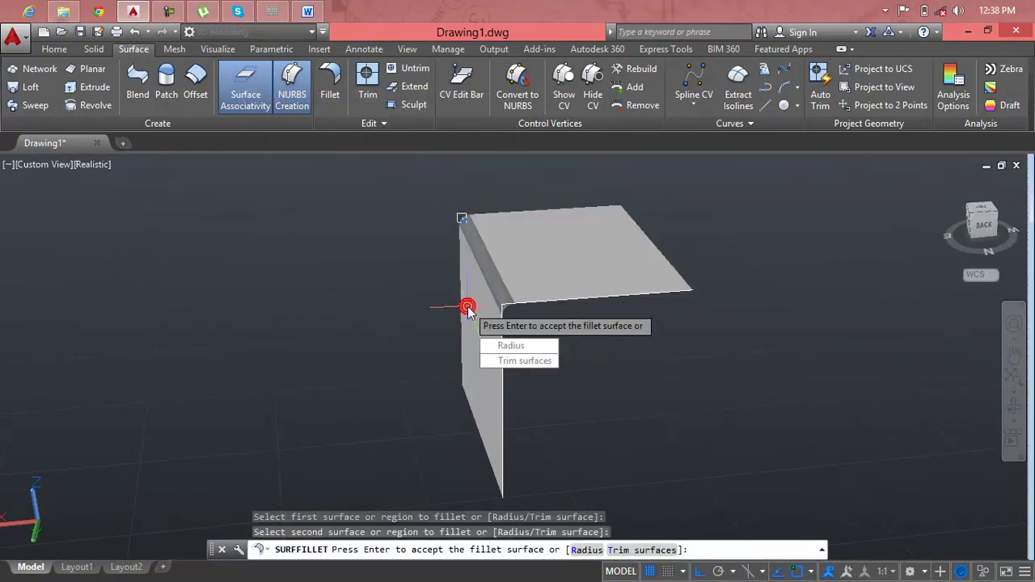
pyautogui.click(496, 363)
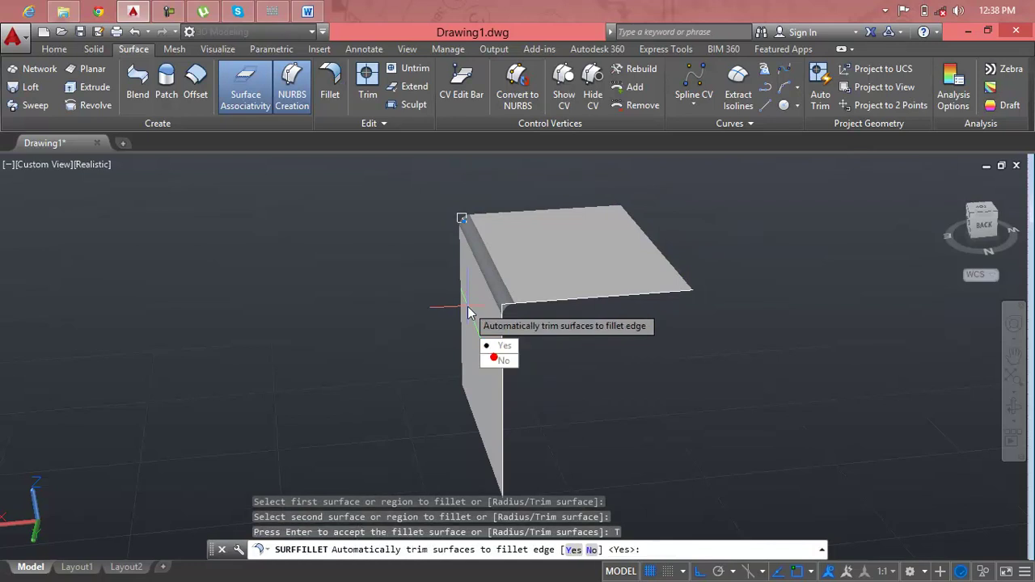
pyautogui.click(497, 346)
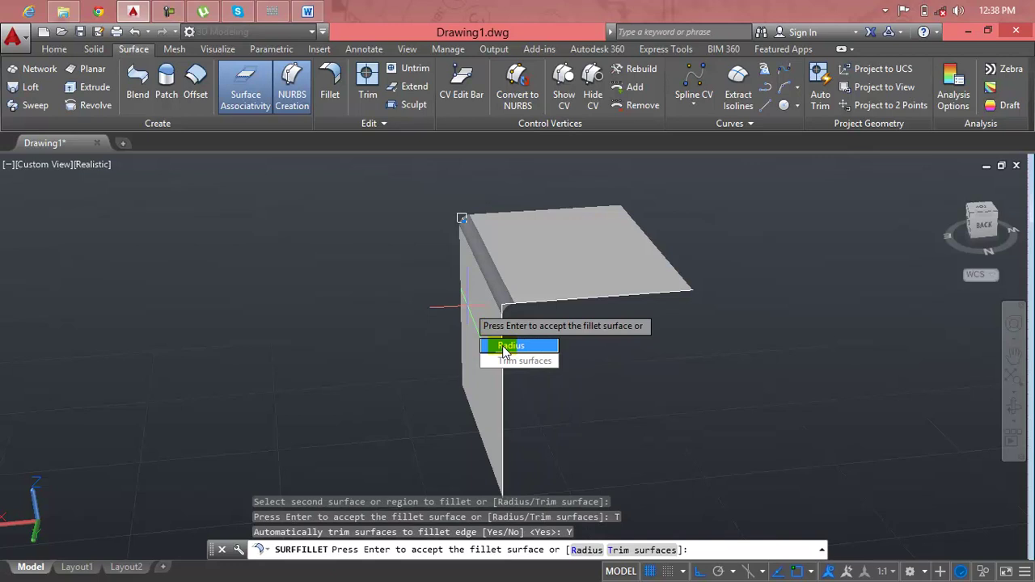
pyautogui.click(503, 361)
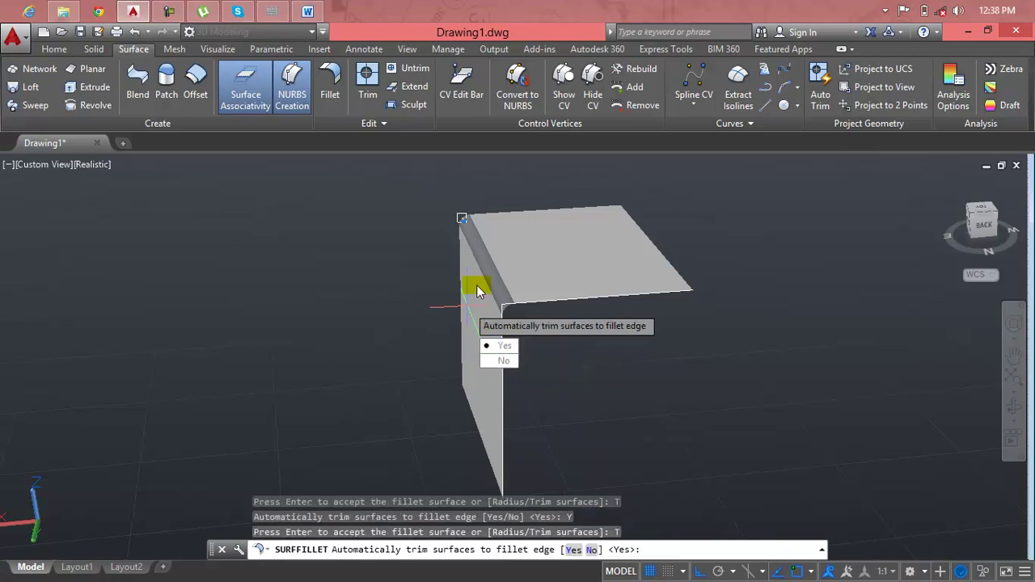
pyautogui.click(505, 340)
# Give the fillet radius 5, then undo it with Ctrl+Z.
pyautogui.click(501, 347)
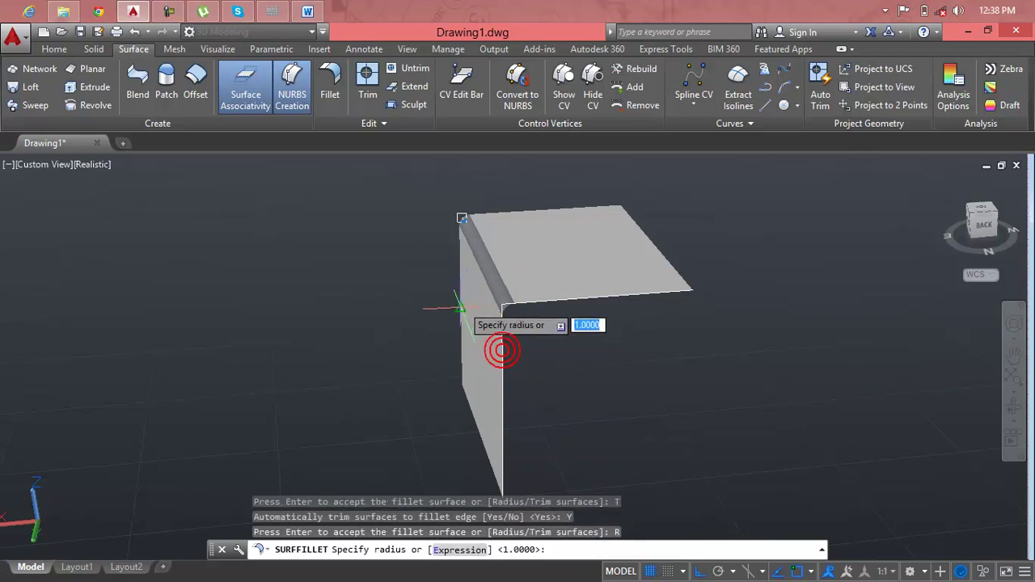
pyautogui.write('5')
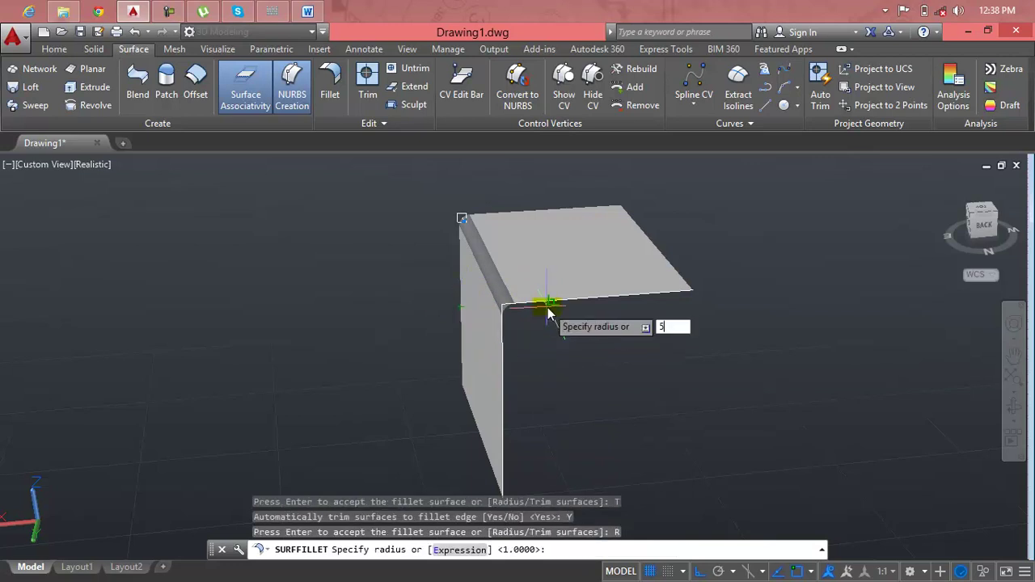
pyautogui.press('Return')
pyautogui.press('Return')
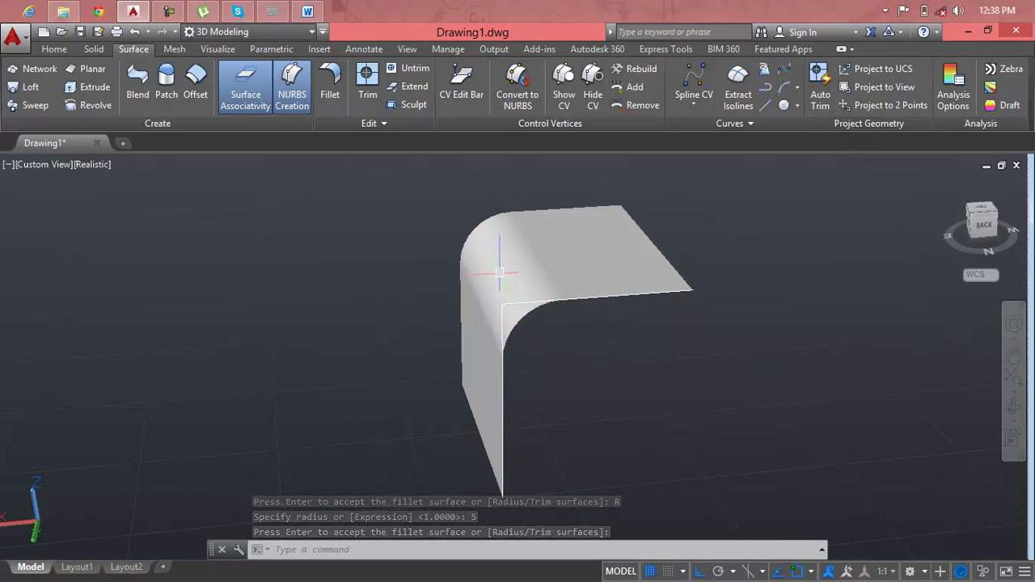
pyautogui.moveTo(492, 279); pyautogui.dragTo(566, 296, button='middle')
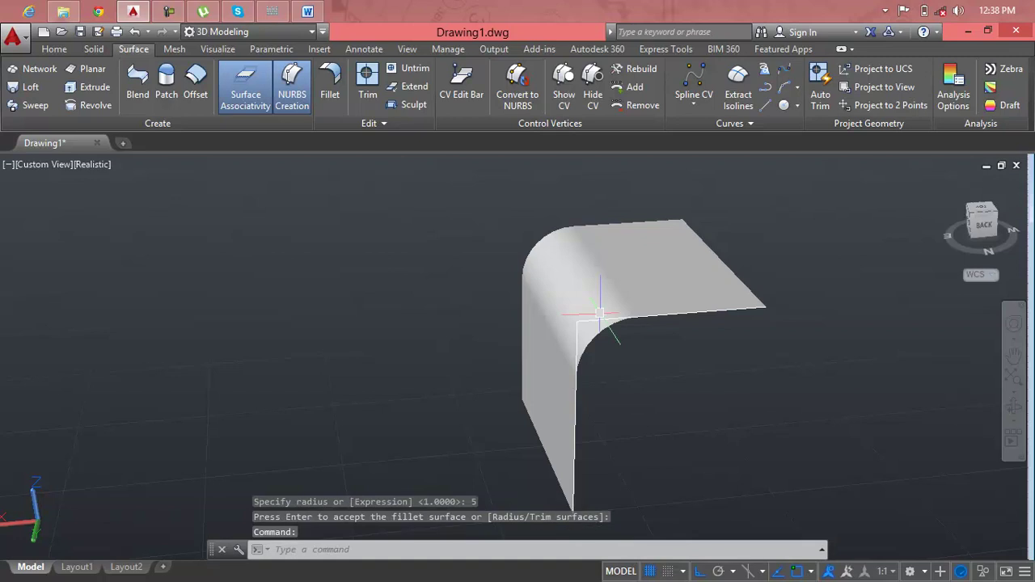
pyautogui.hotkey('ctrl', 'z')
pyautogui.hotkey('ctrl', 'z')
pyautogui.hotkey('ctrl', 'z')
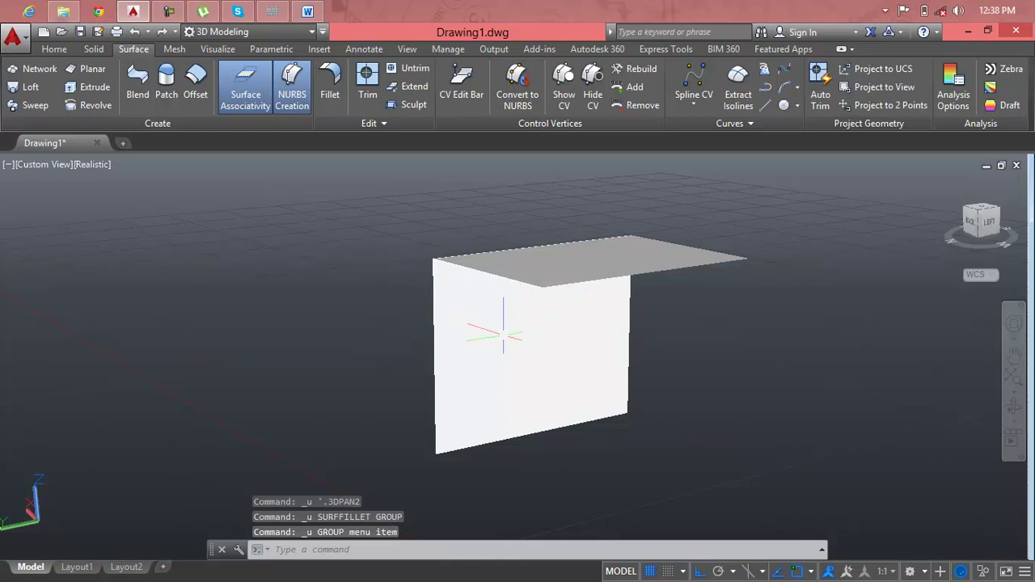
# Extend the top flange's outer edge with Surface Extend so it reaches farther out.
pyautogui.keyDown('shift'); pyautogui.moveTo(503, 332); pyautogui.dragTo(633, 371, button='middle'); pyautogui.keyUp('shift')
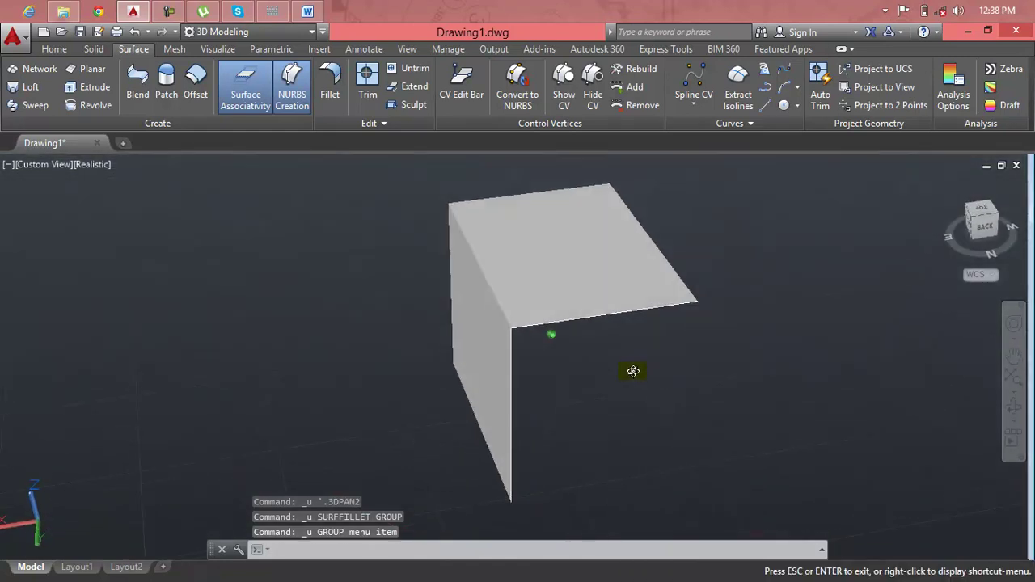
pyautogui.press('Escape')
pyautogui.press('Escape')
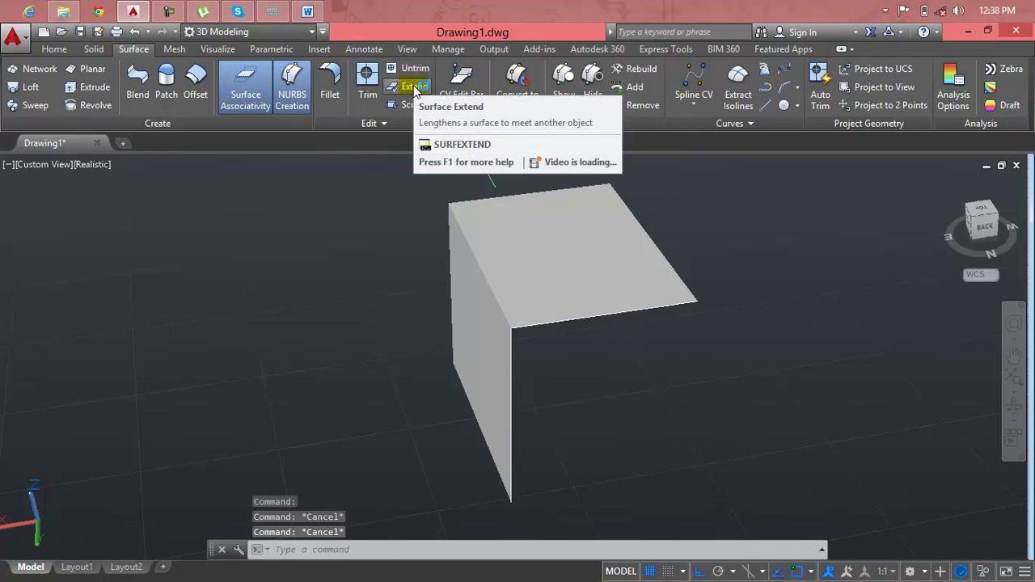
pyautogui.click(415, 87)
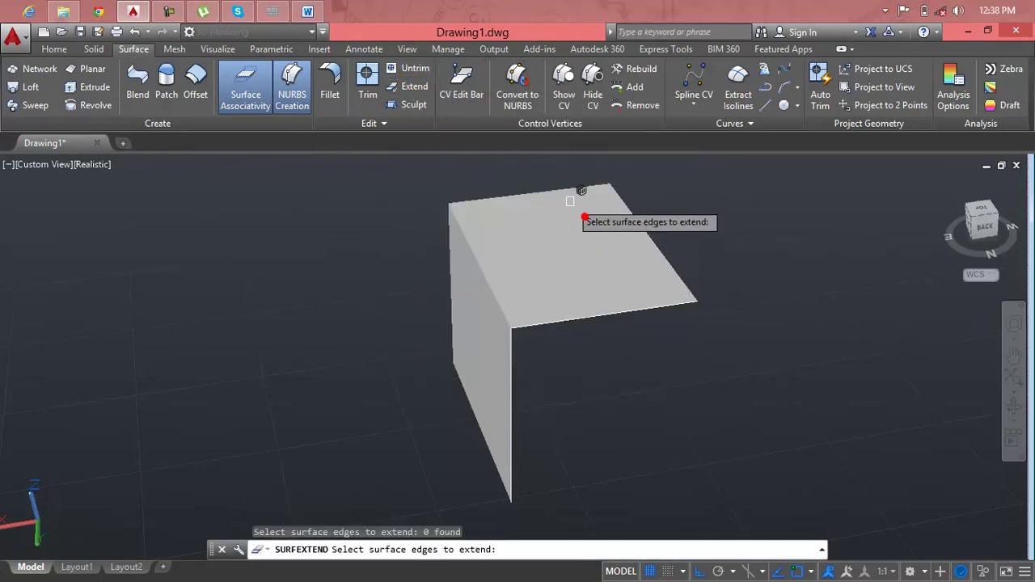
pyautogui.click(659, 250)
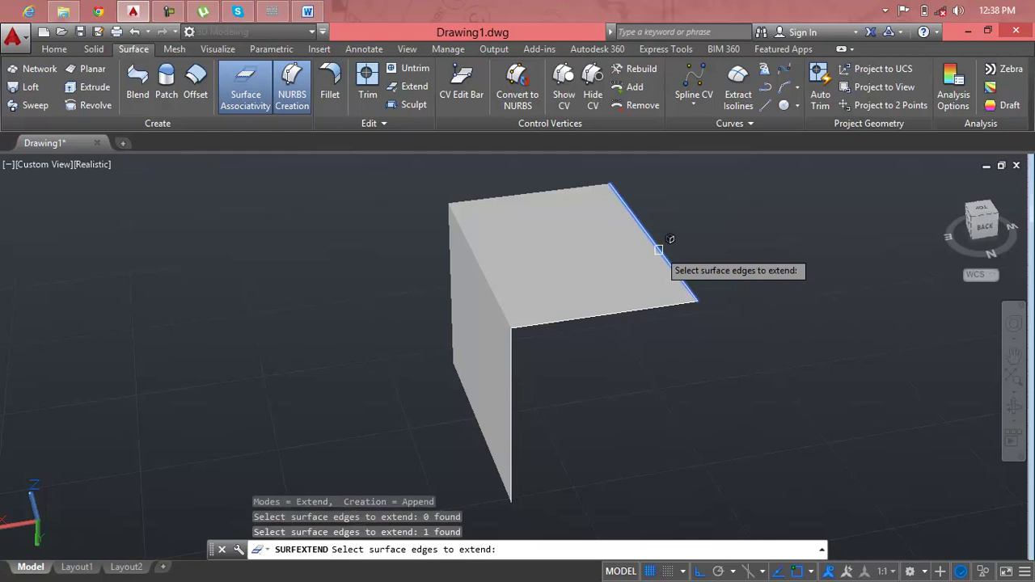
pyautogui.press('Return')
pyautogui.scroll(-1, 914, 270)
pyautogui.moveTo(921, 271); pyautogui.dragTo(739, 243, button='middle')
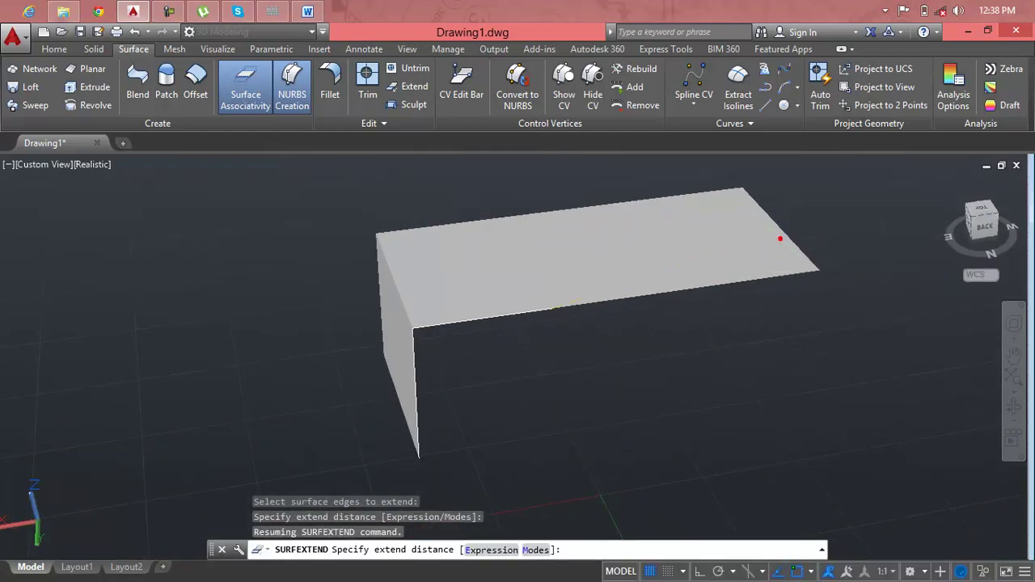
pyautogui.moveTo(538, 287); pyautogui.dragTo(538, 215, button='middle')
pyautogui.press('Escape')
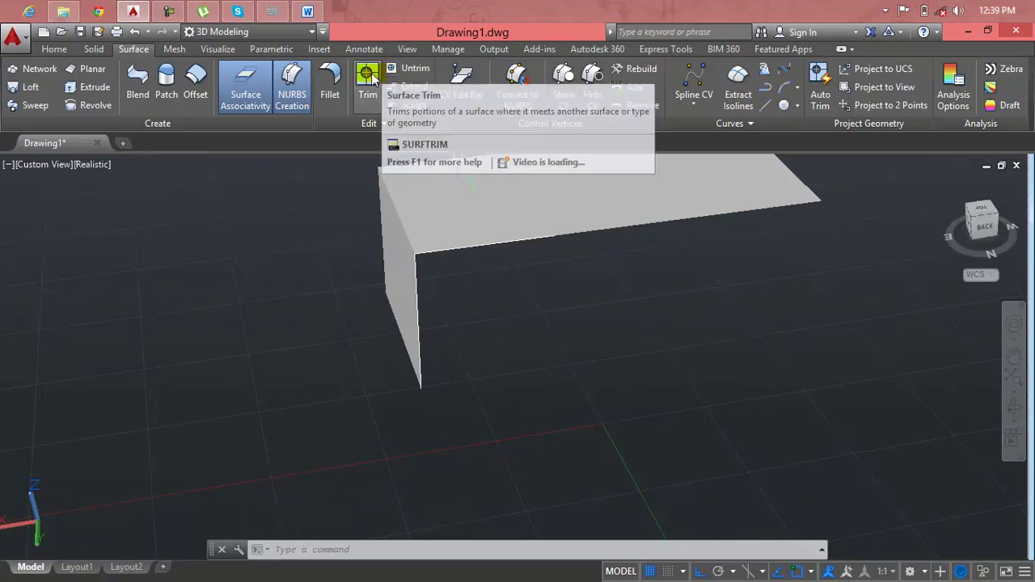
pyautogui.press('Escape')
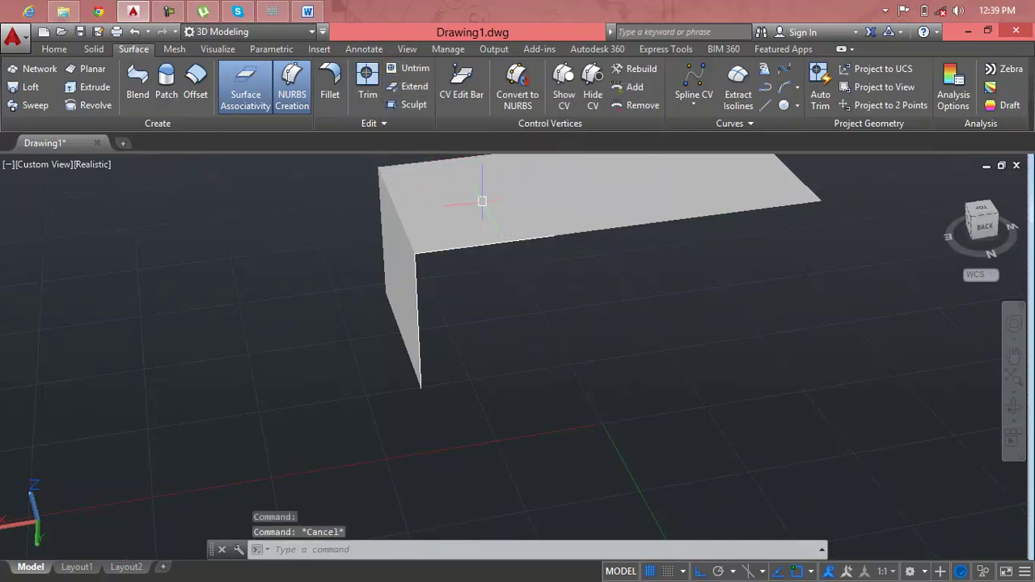
pyautogui.press('Escape')
pyautogui.moveTo(454, 195)
pyautogui.mouseDown(button='middle')
pyautogui.moveTo(465, 233)
pyautogui.moveTo(397, 357)
pyautogui.mouseUp(button='middle')
# Draw a line across the middle of the top flange, from its far edge to its front edge.
pyautogui.press('Escape')
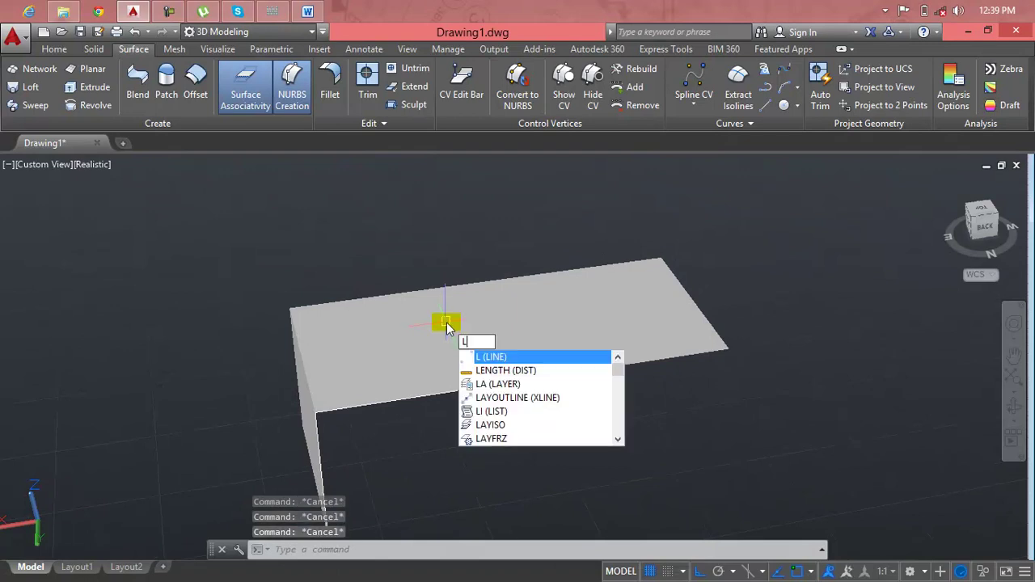
pyautogui.press('Return')
pyautogui.click(486, 280)
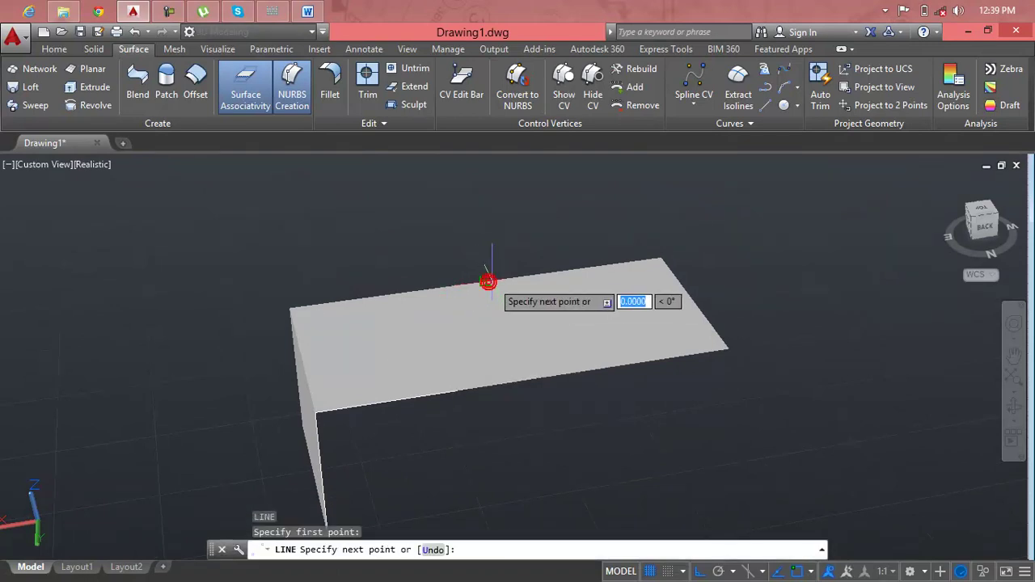
pyautogui.click(532, 378)
pyautogui.press('Return')
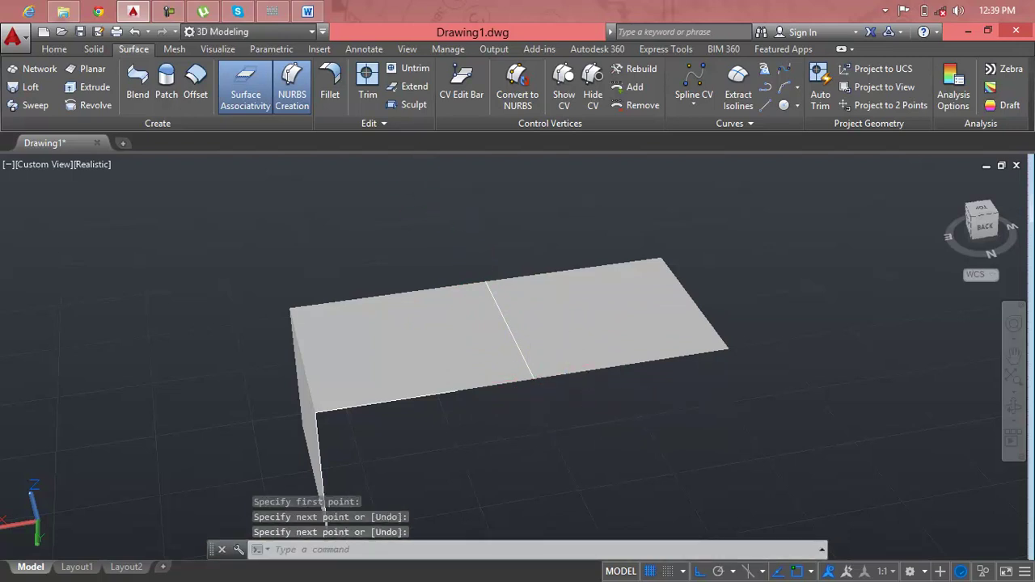
# Extrude the dividing line downward into a vertical surface panel of the picked height.
pyautogui.click(95, 86)
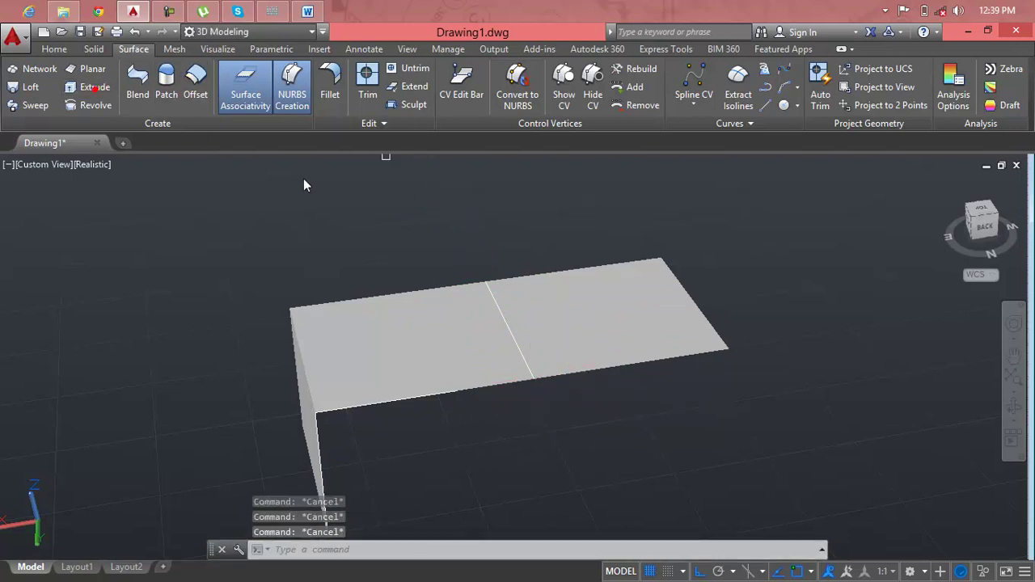
pyautogui.click(502, 316)
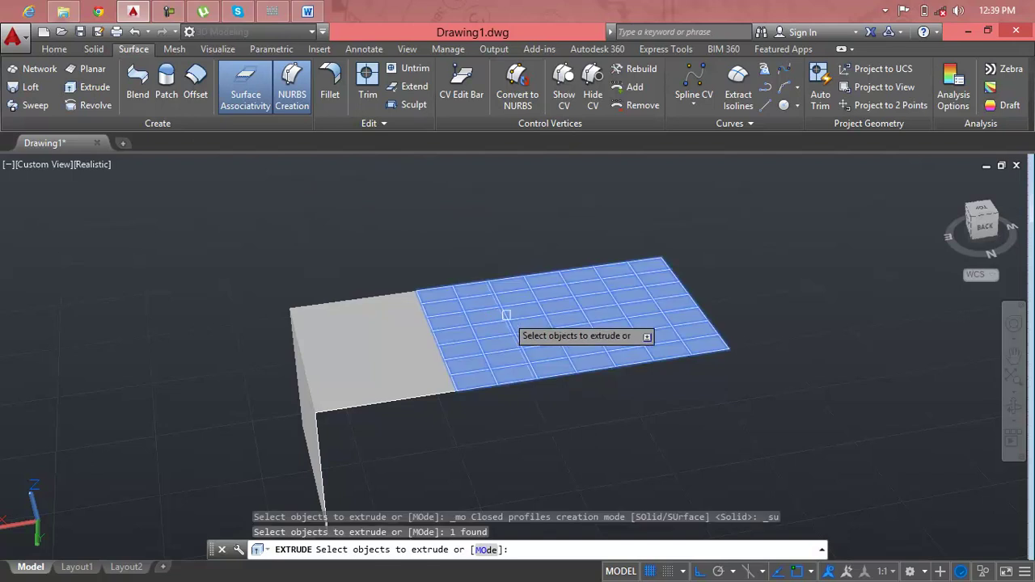
pyautogui.press('Escape')
pyautogui.scroll(2, 506, 315)
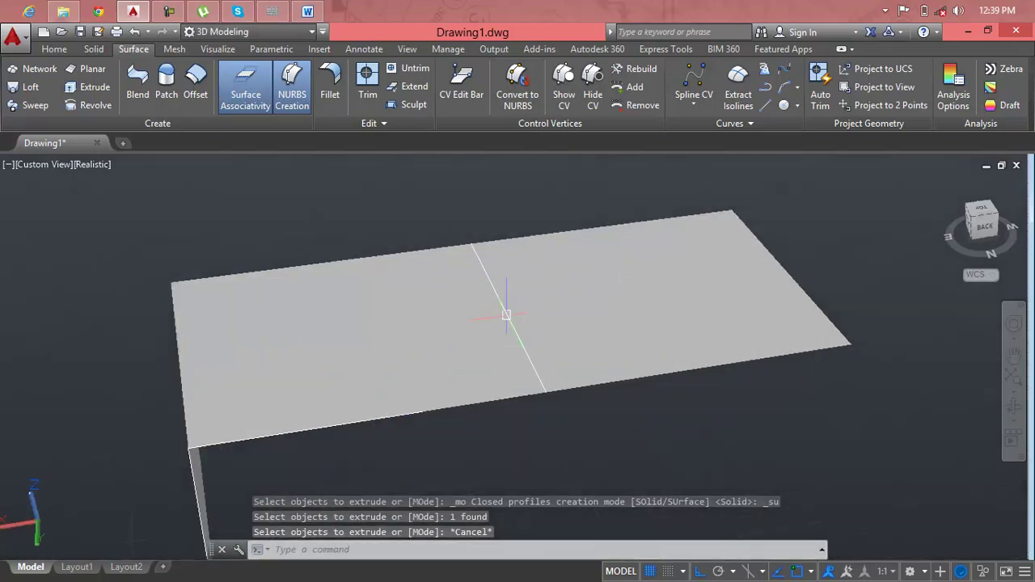
pyautogui.click(508, 315)
pyautogui.press('Escape')
pyautogui.scroll(2, 543, 384)
pyautogui.click(547, 382)
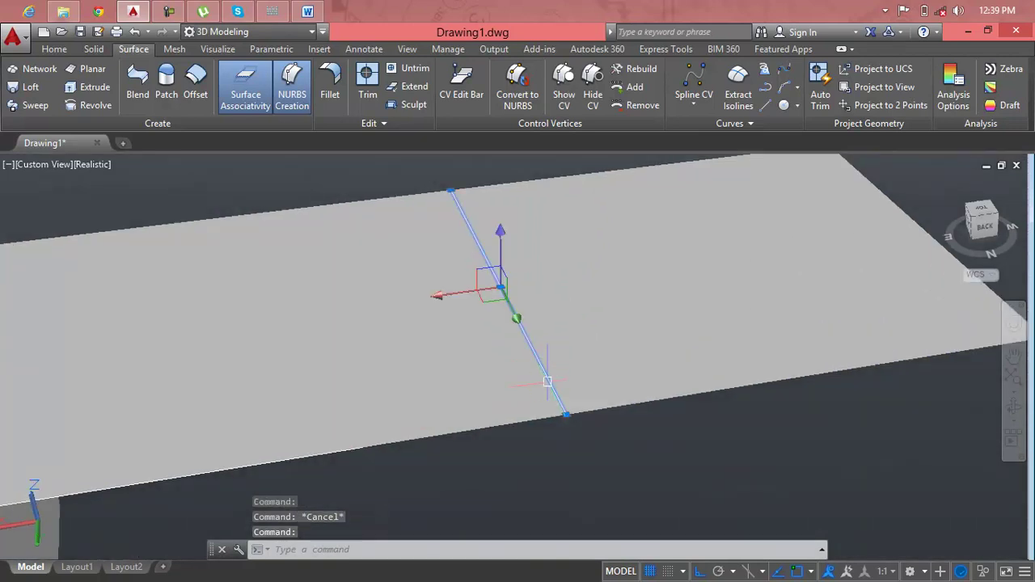
pyautogui.click(89, 86)
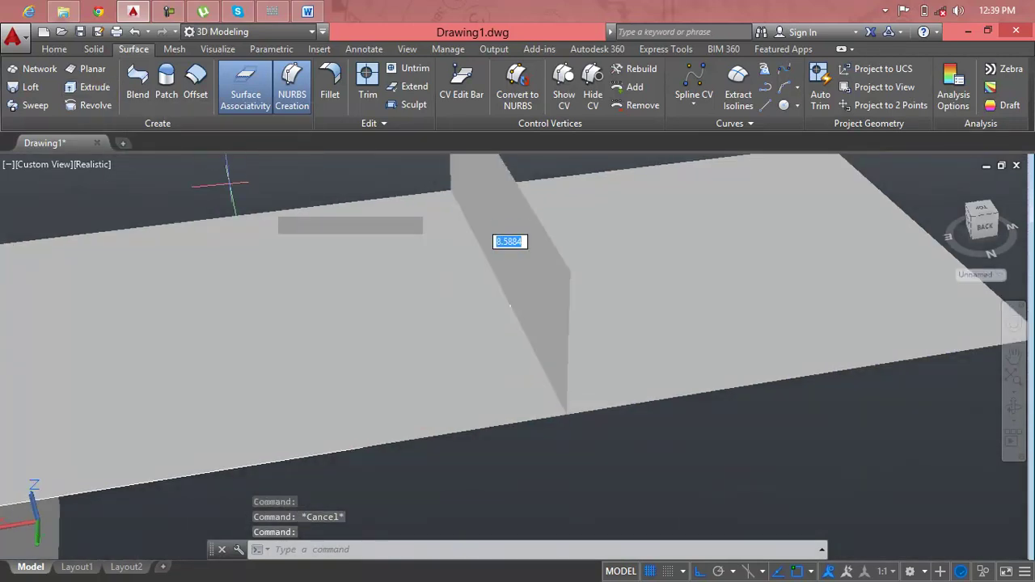
pyautogui.scroll(-3, 561, 394)
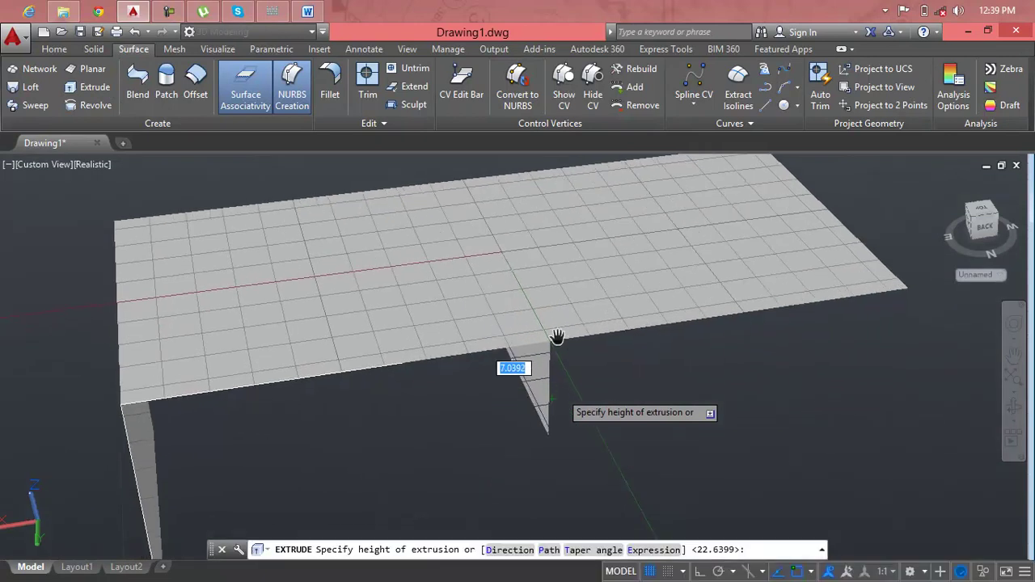
pyautogui.click(563, 414)
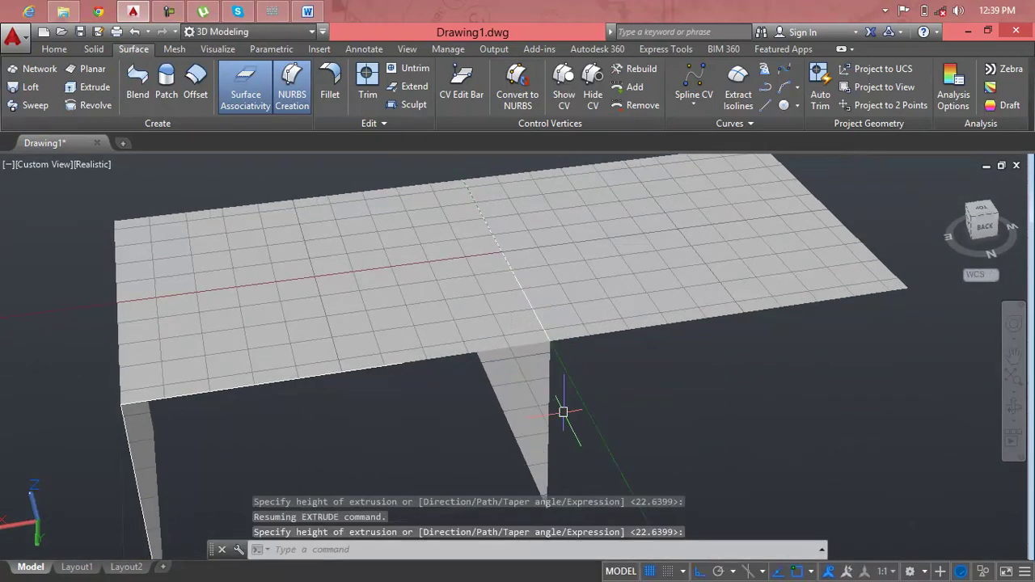
pyautogui.press('Escape')
pyautogui.press('Escape')
# Stretch the new vertical surface upward by its top grip so it rises through the flange.
pyautogui.click(545, 412)
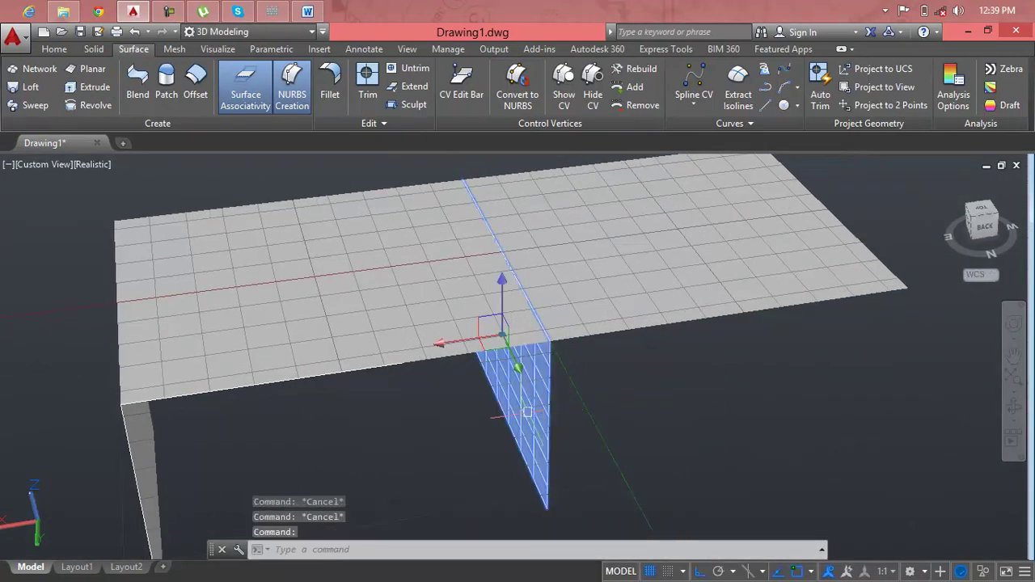
pyautogui.click(509, 284)
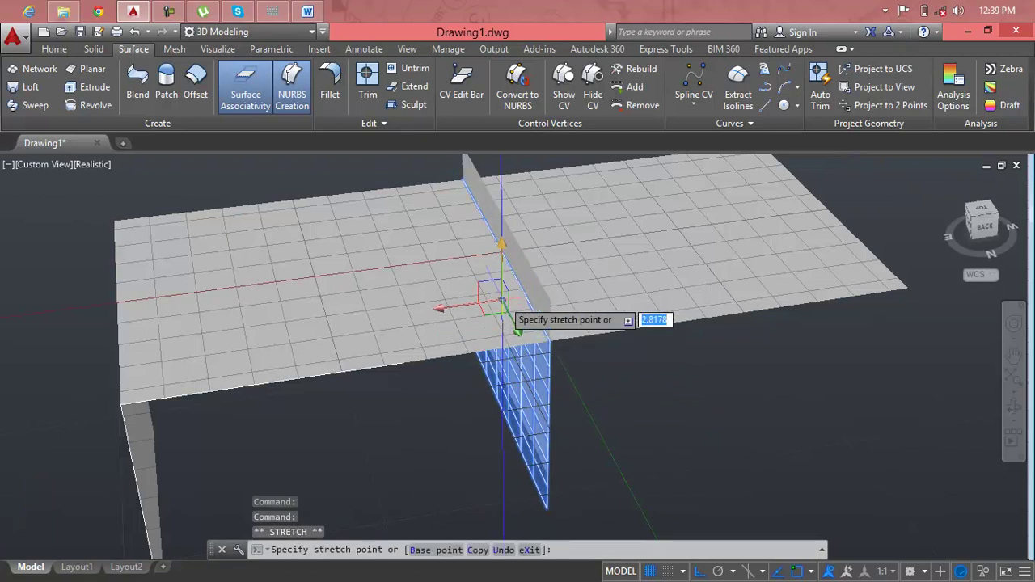
pyautogui.click(530, 316)
pyautogui.press('Escape')
pyautogui.press('Escape')
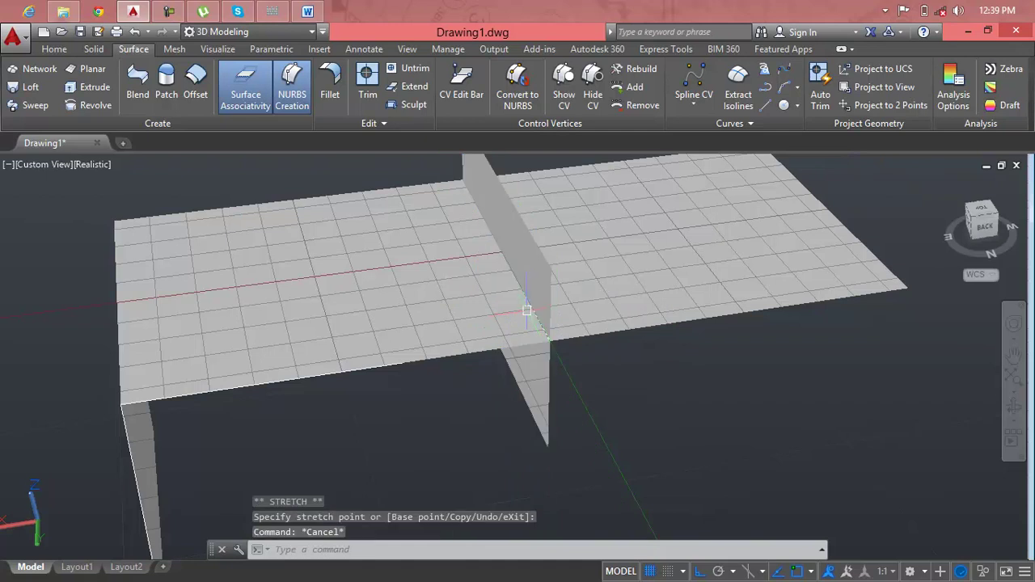
# Extend the vertical surface's bottom edge downward, then cancel the repeated extend and select the small piece.
pyautogui.click(538, 295)
pyautogui.scroll(-3, 538, 297)
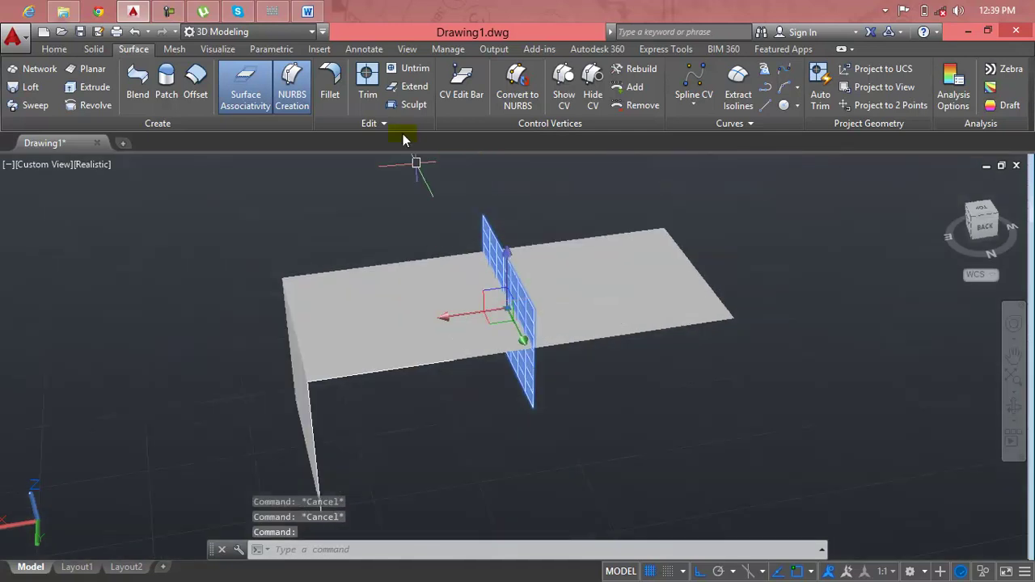
pyautogui.click(408, 87)
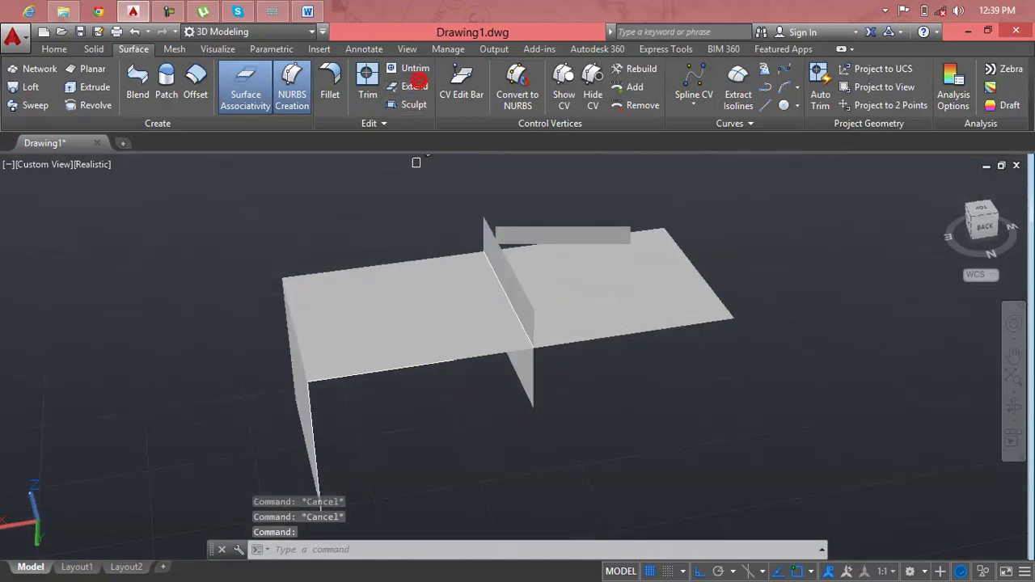
pyautogui.click(533, 322)
pyautogui.press('Return')
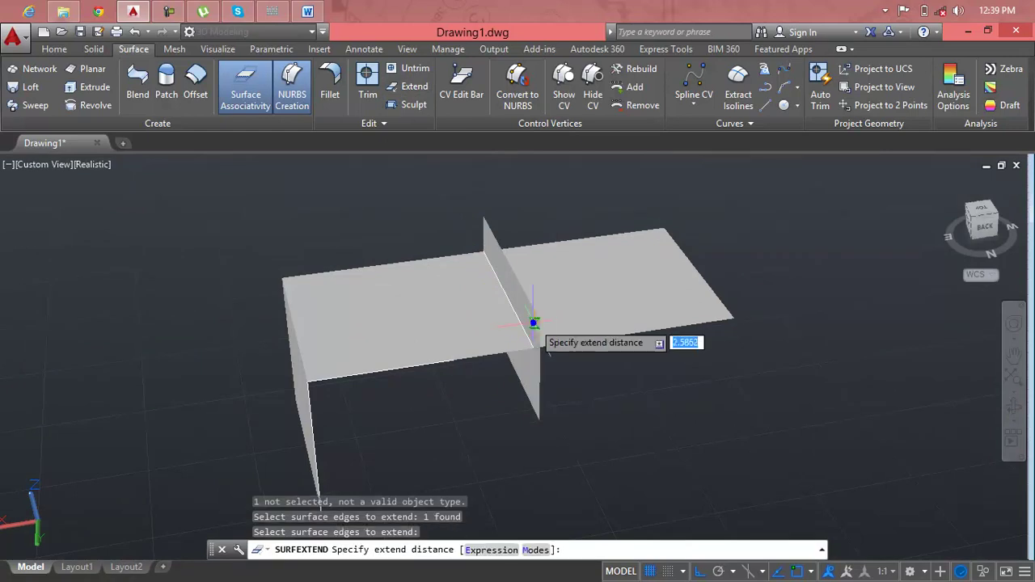
pyautogui.click(564, 367)
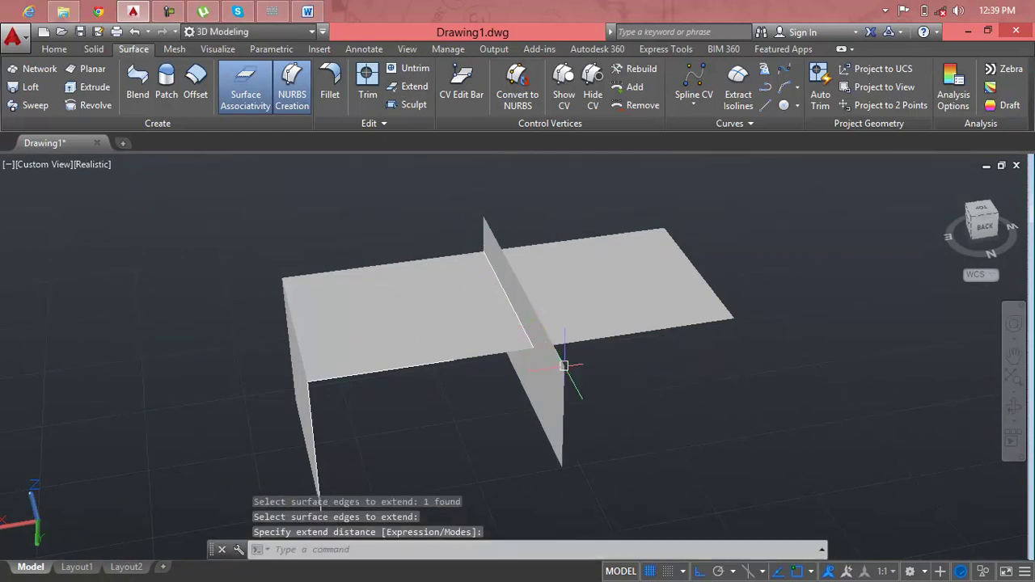
pyautogui.press('Return')
pyautogui.press('Escape')
pyautogui.click(563, 366)
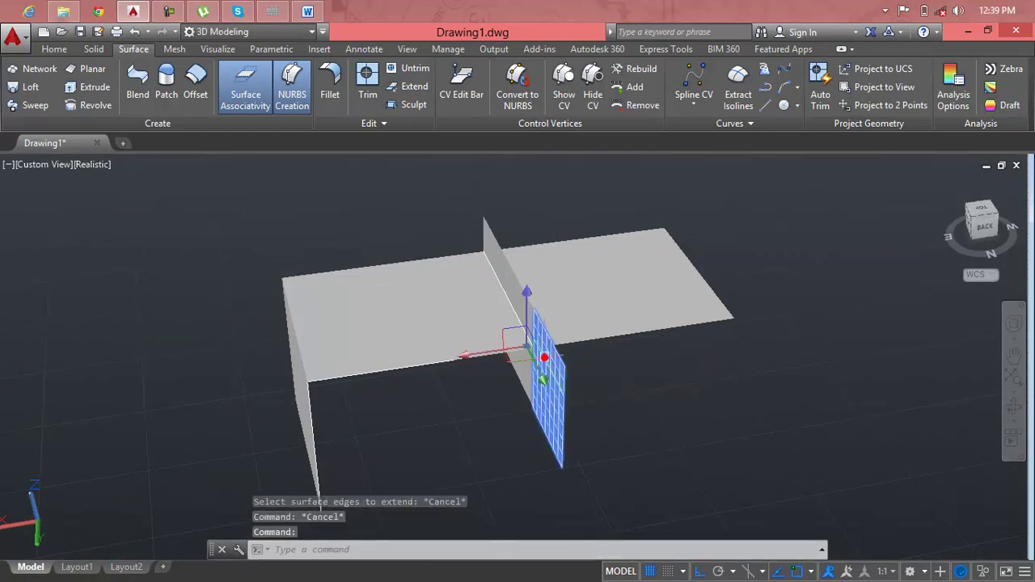
# Try moving the cutting piece, continue past the associativity warning, then cancel.
pyautogui.click(533, 363)
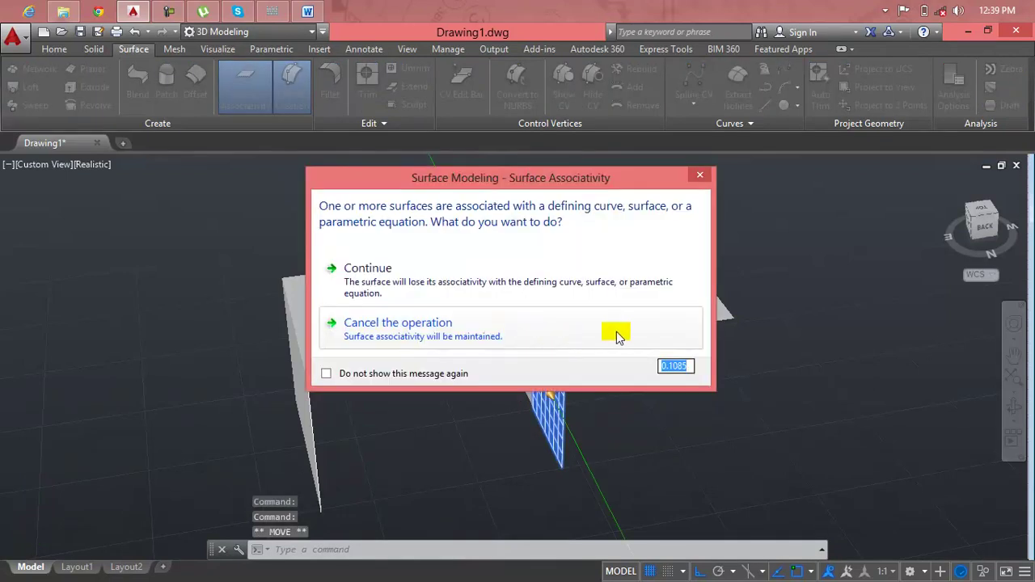
pyautogui.click(606, 271)
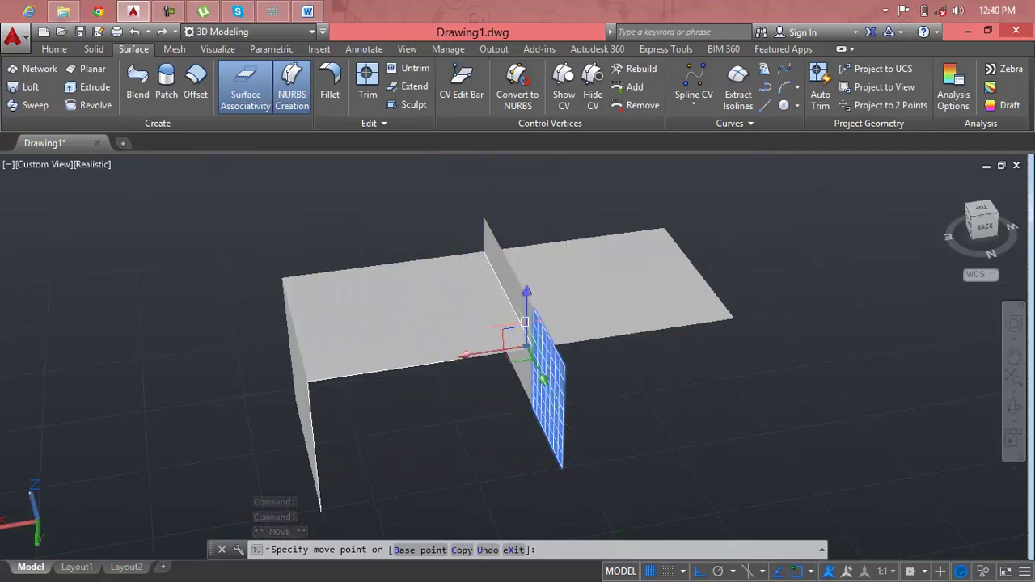
pyautogui.press('Escape')
# Suppress the associativity warning with 'Do not show this message again', move the piece, then undo.
pyautogui.click(528, 361)
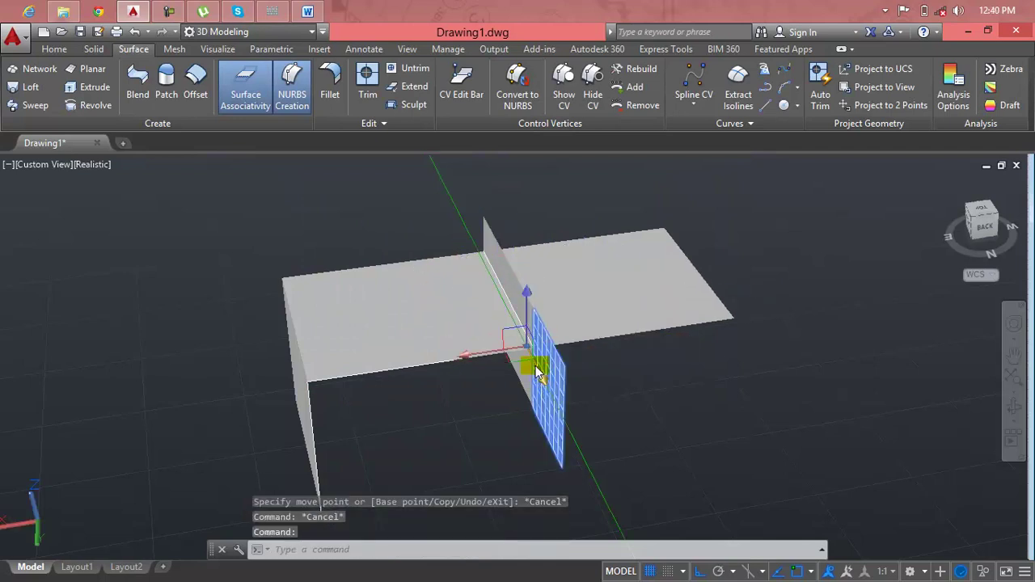
pyautogui.click(529, 360)
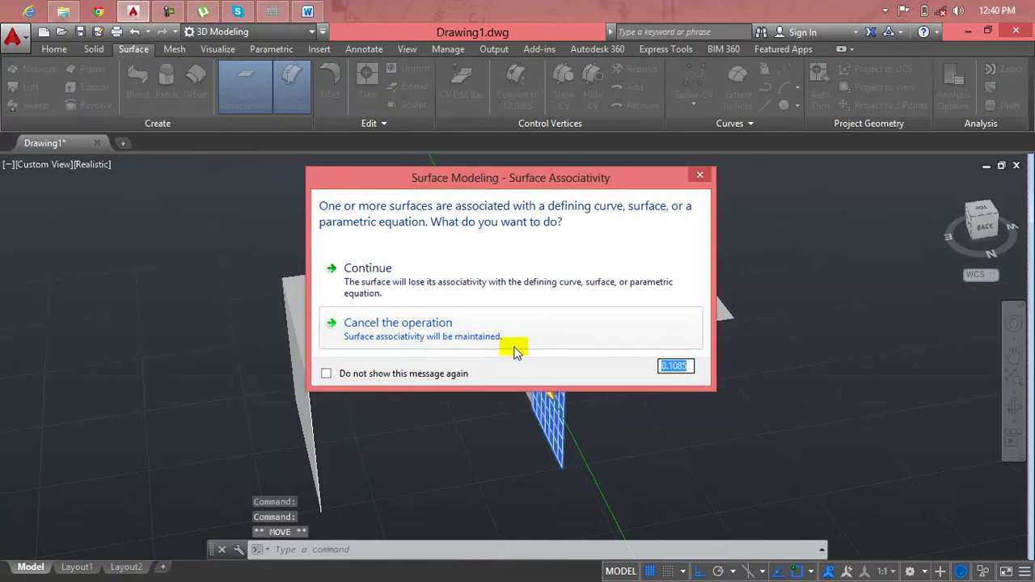
pyautogui.click(424, 375)
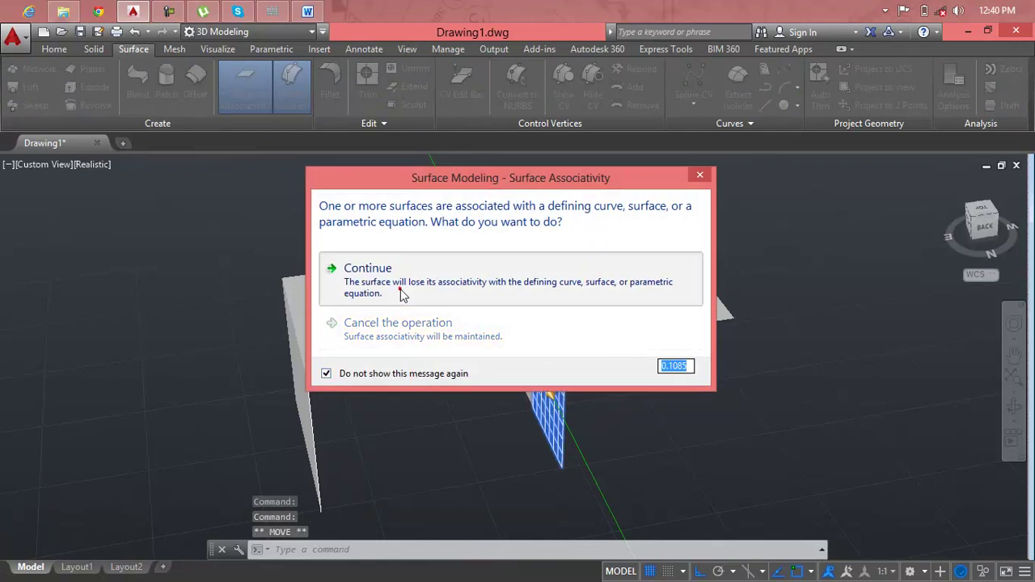
pyautogui.click(402, 293)
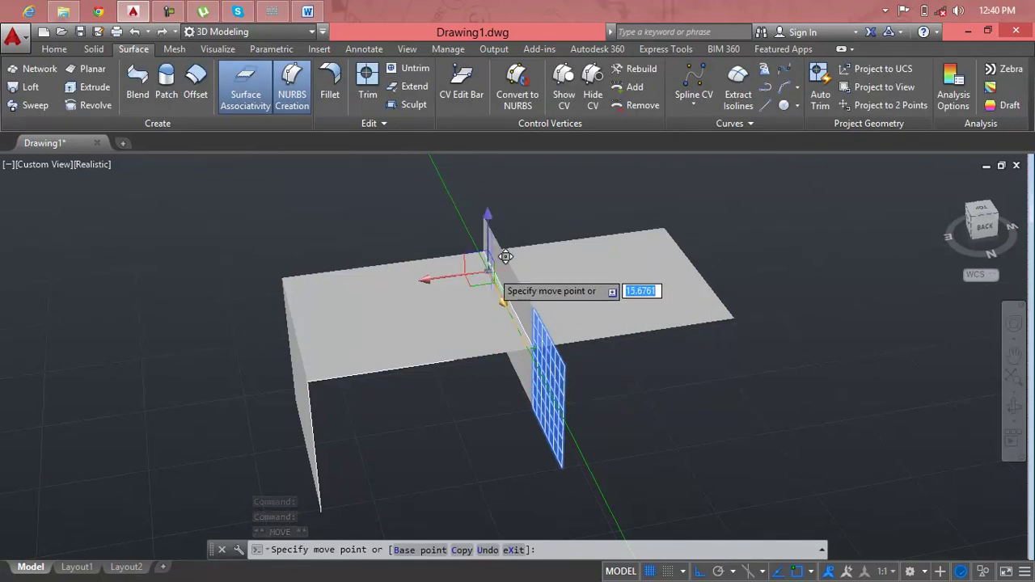
pyautogui.click(491, 262)
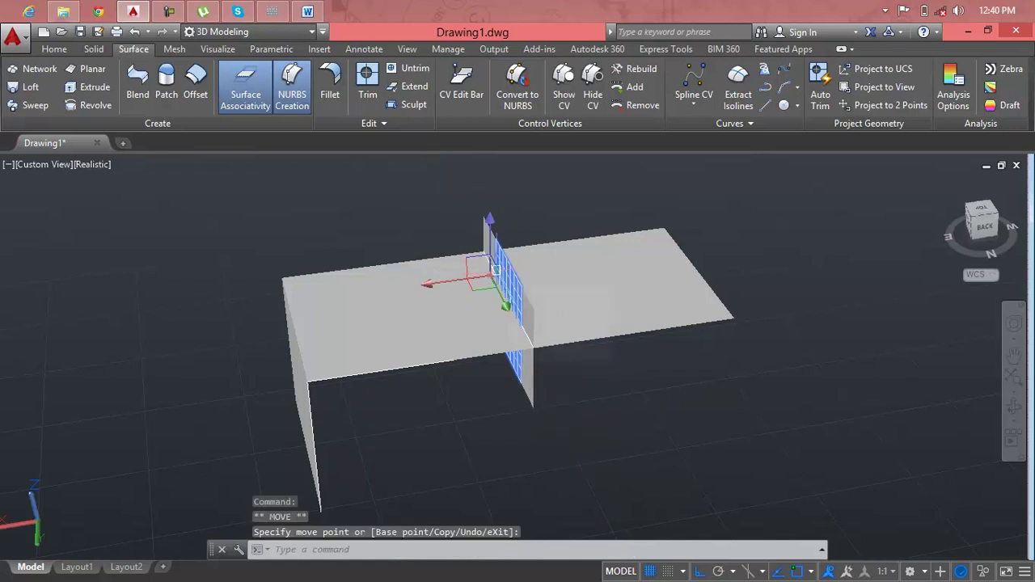
pyautogui.moveTo(503, 291)
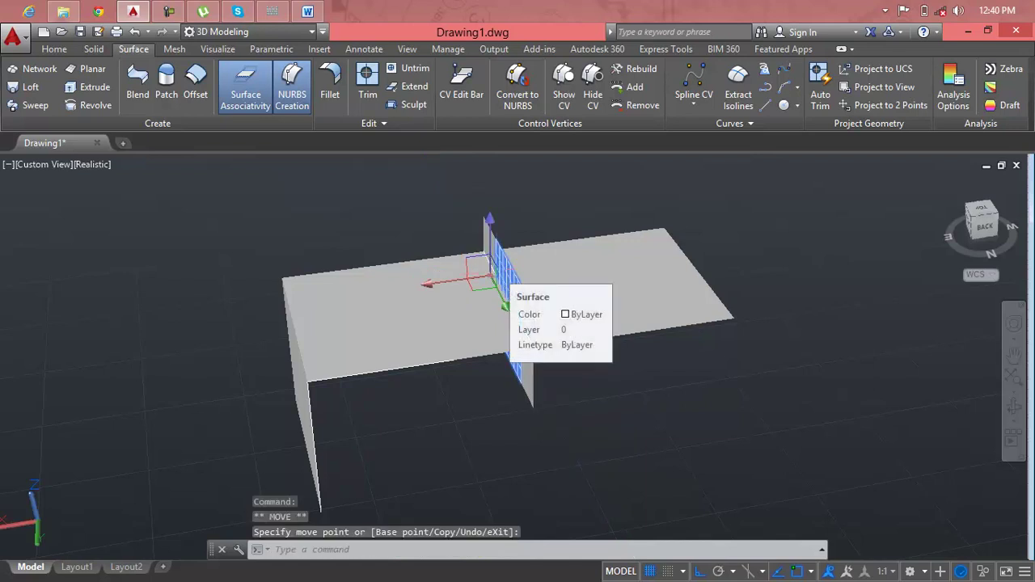
pyautogui.hotkey('ctrl', 'z')
pyautogui.press('Escape')
pyautogui.press('Escape')
pyautogui.press('Escape')
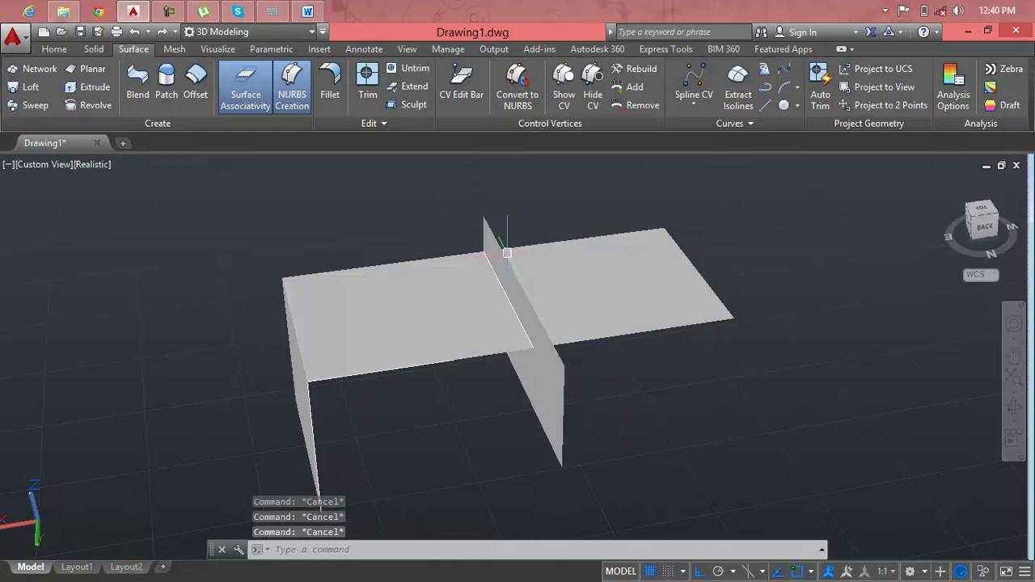
# Select both vertical pieces and snap the lower cutting piece directly beneath the upper strip.
pyautogui.scroll(2, 506, 254)
pyautogui.scroll(2, 485, 242)
pyautogui.scroll(2, 488, 249)
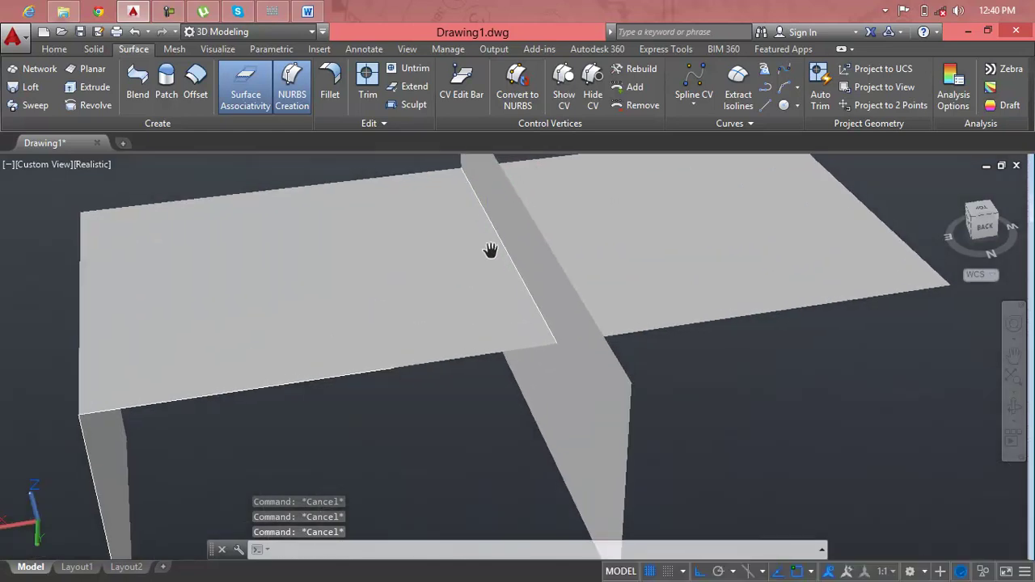
pyautogui.click(594, 322)
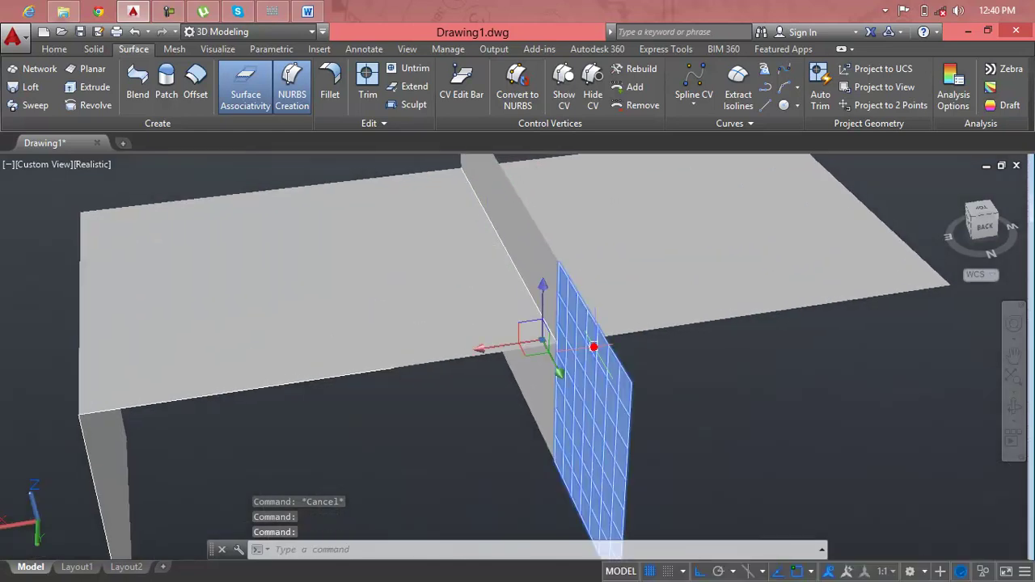
pyautogui.click(528, 257)
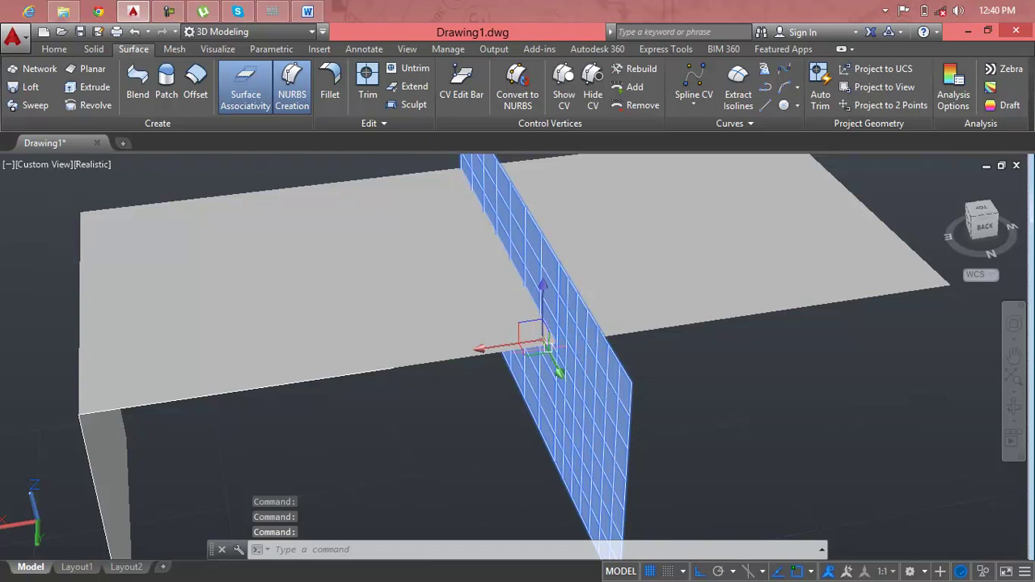
pyautogui.click(550, 360)
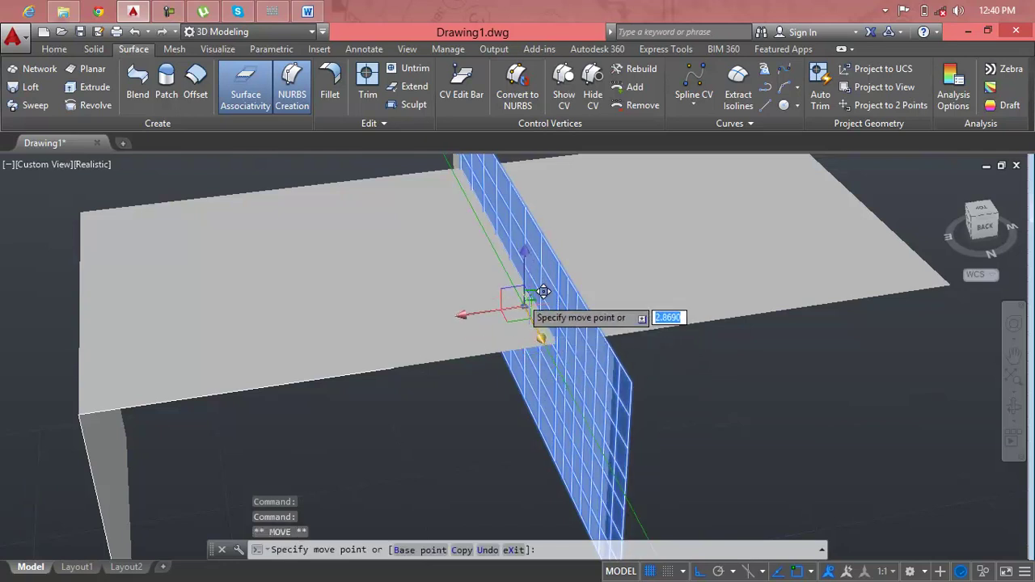
pyautogui.click(526, 272)
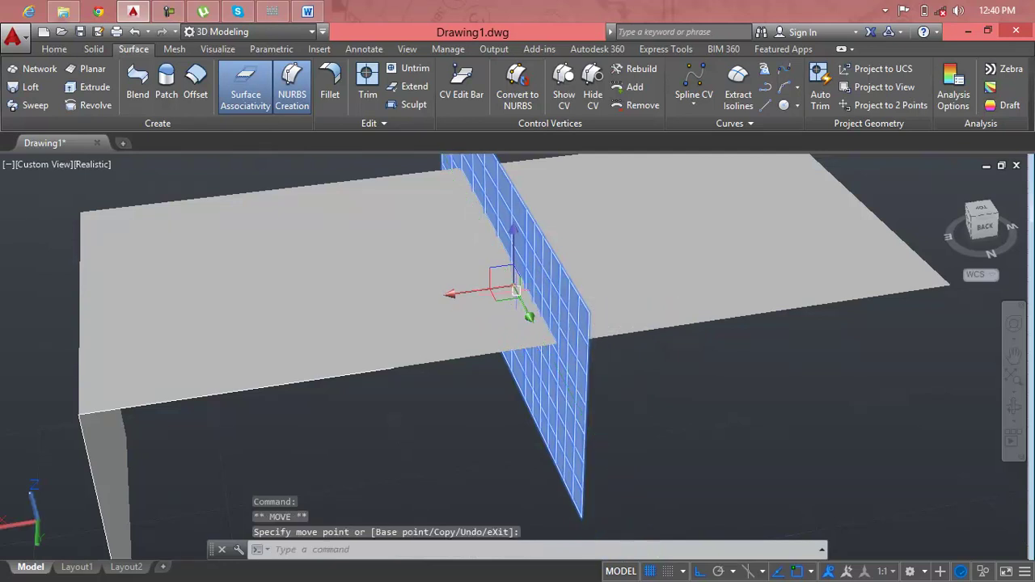
pyautogui.press('Escape')
pyautogui.press('Escape')
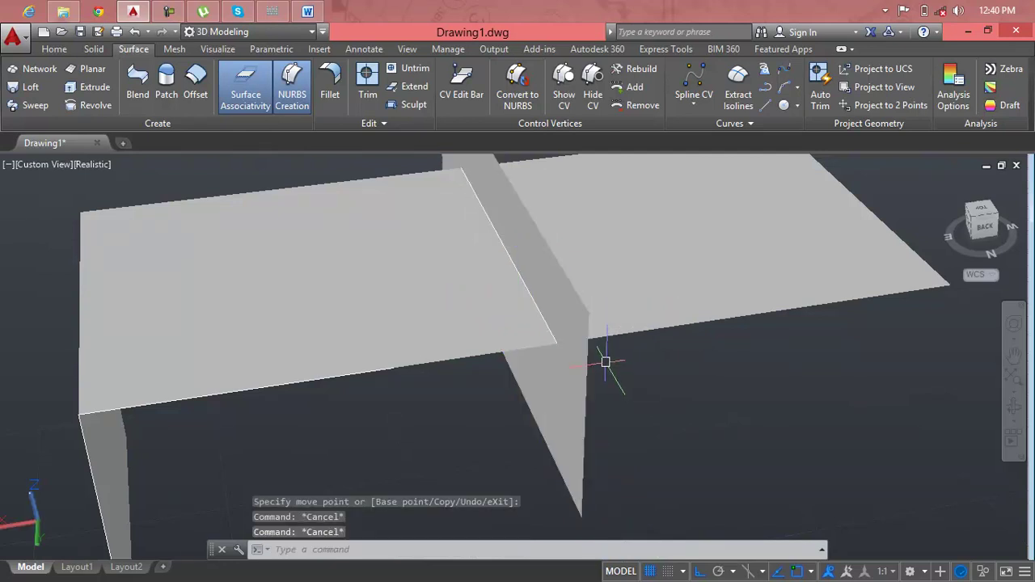
pyautogui.scroll(-3, 606, 366)
pyautogui.moveTo(606, 358)
pyautogui.mouseDown(button='middle')
pyautogui.moveTo(579, 400)
pyautogui.moveTo(568, 390)
pyautogui.mouseUp(button='middle')
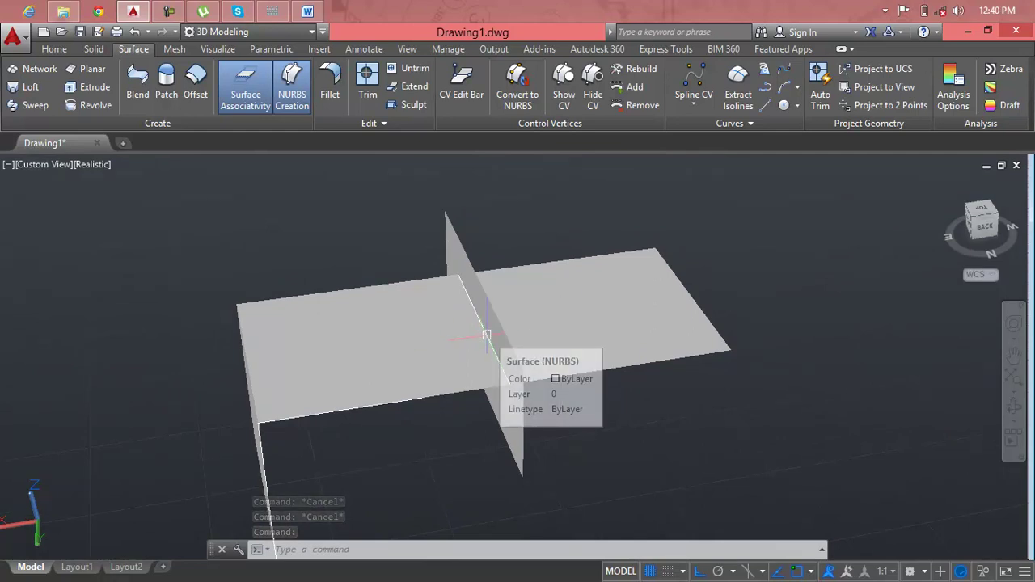
pyautogui.moveTo(484, 338)
pyautogui.keyDown('shift'); pyautogui.mouseDown(button='middle')
pyautogui.moveTo(541, 312)
pyautogui.moveTo(474, 316)
pyautogui.mouseUp(button='middle'); pyautogui.keyUp('shift')
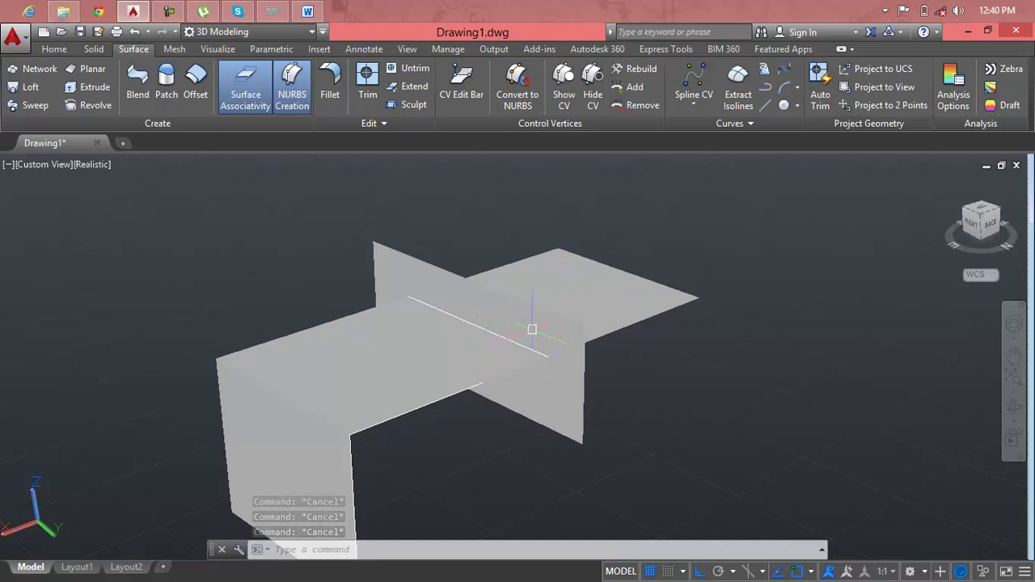
pyautogui.click(610, 289)
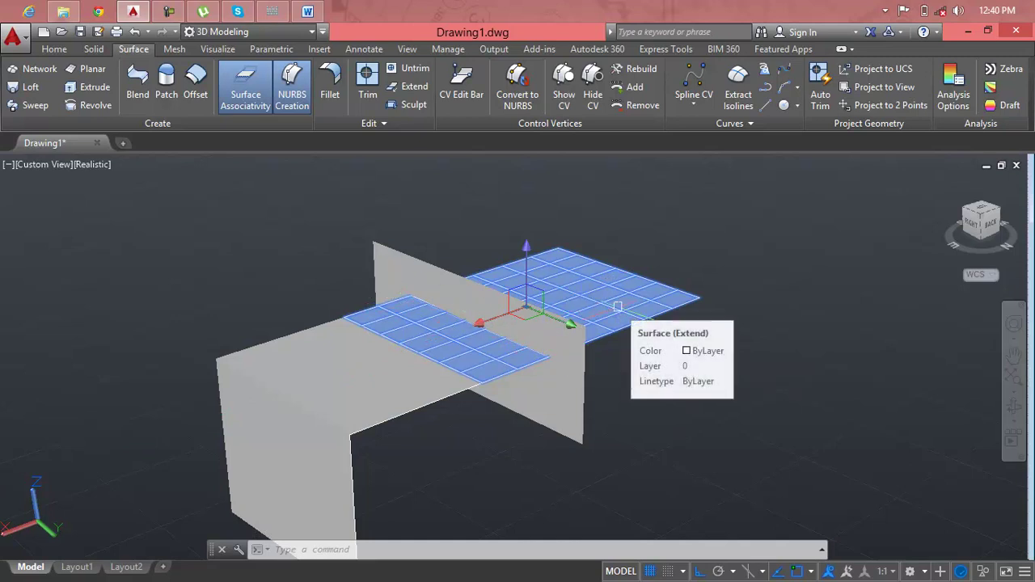
pyautogui.press('Escape')
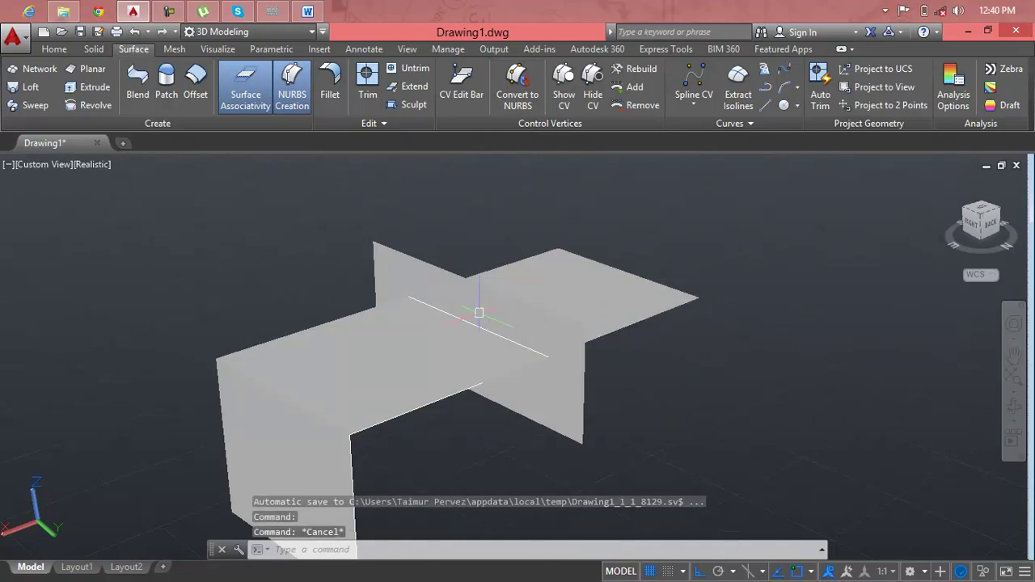
pyautogui.click(485, 310)
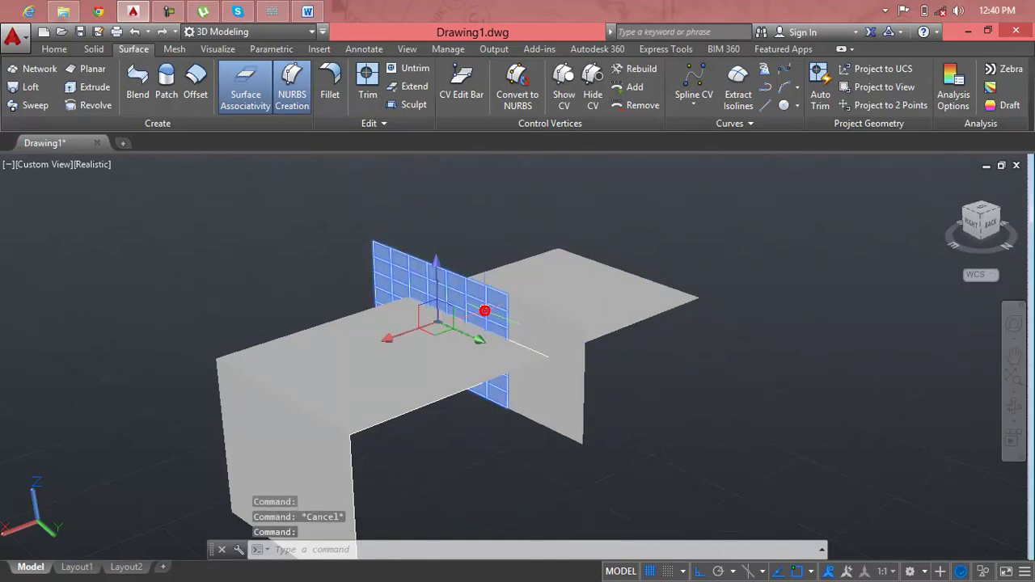
pyautogui.click(530, 327)
pyautogui.click(611, 317)
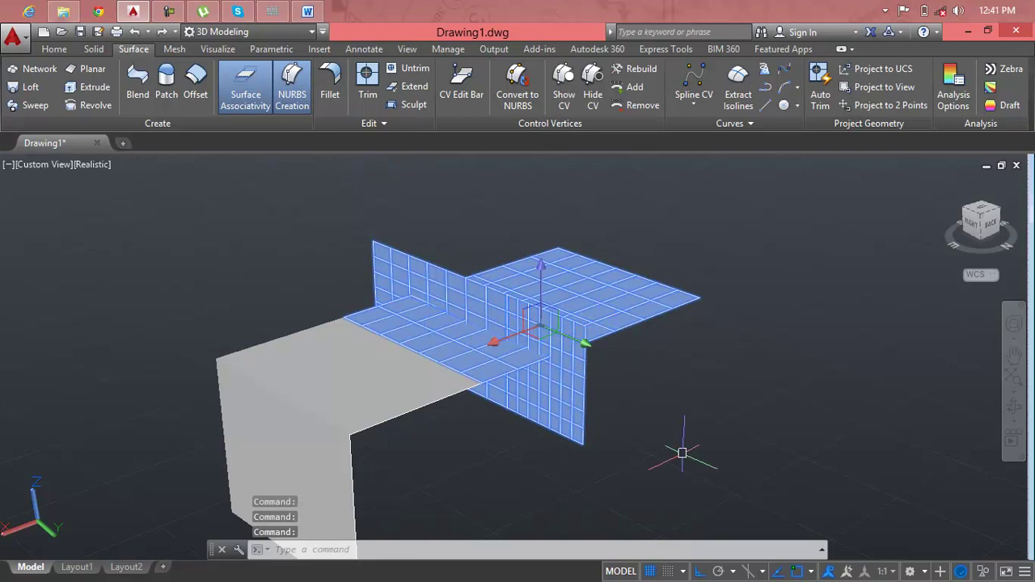
pyautogui.press('Escape')
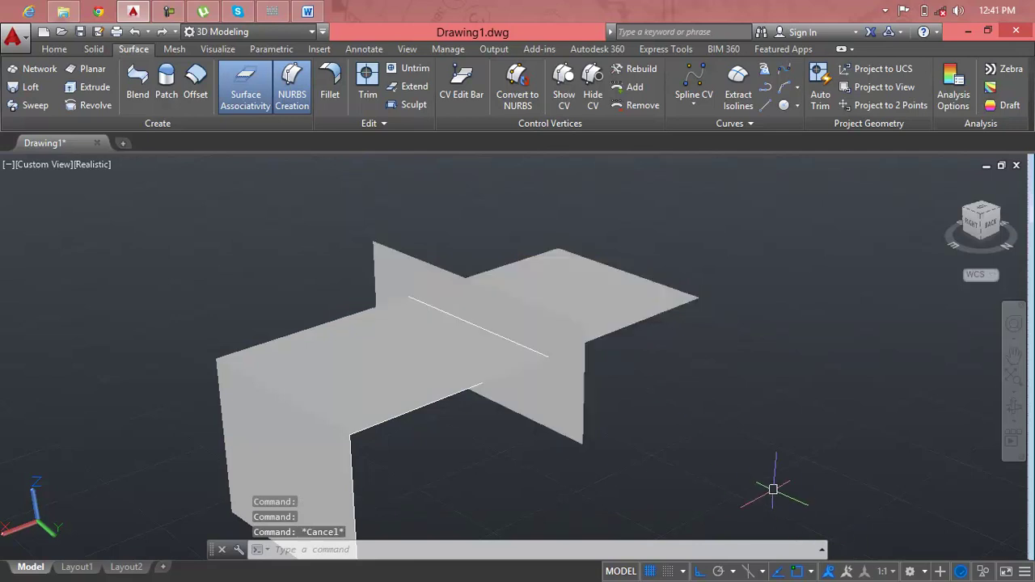
pyautogui.click(372, 85)
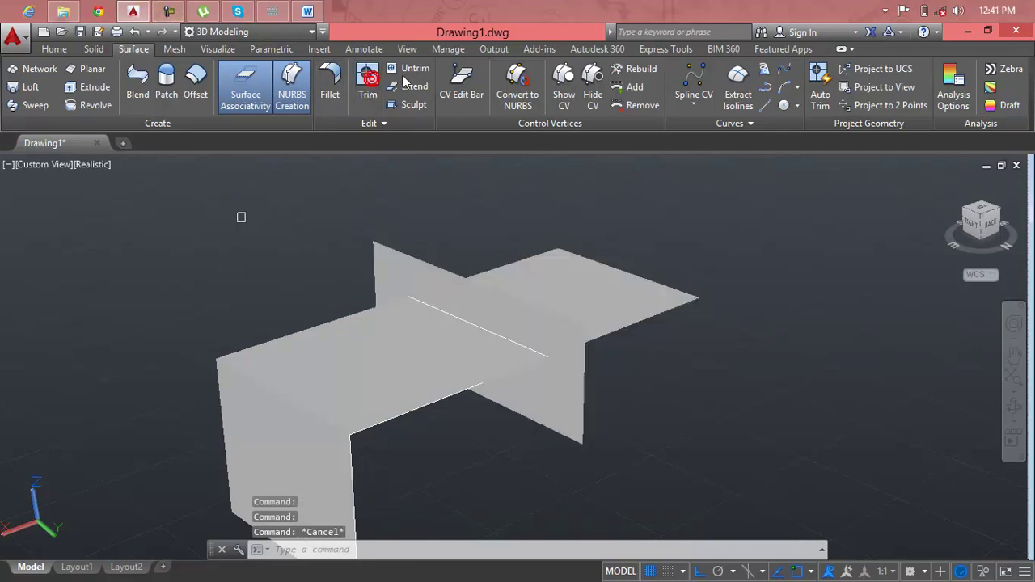
pyautogui.click(376, 366)
pyautogui.click(551, 289)
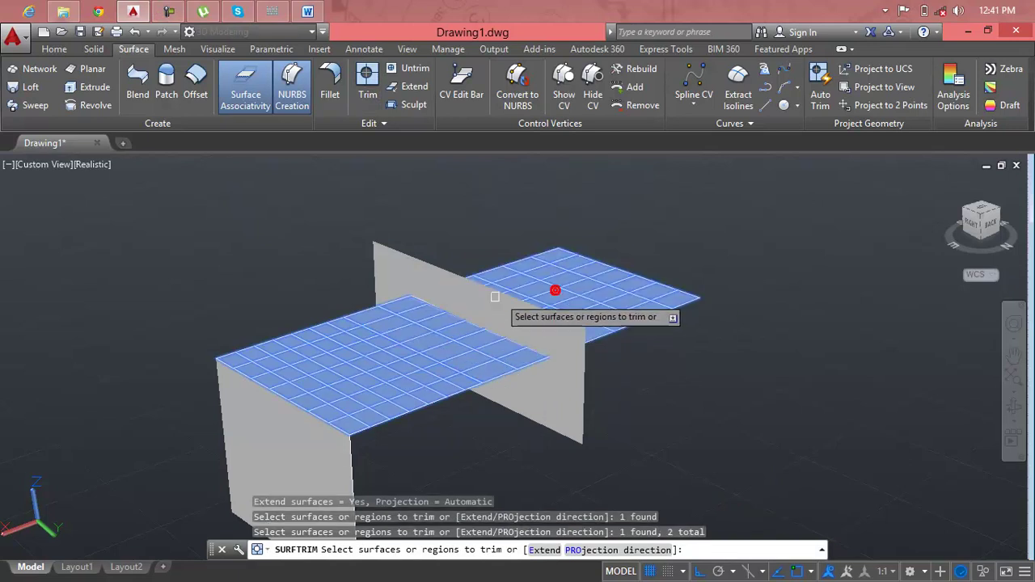
pyautogui.click(494, 327)
pyautogui.click(533, 326)
pyautogui.press('Return')
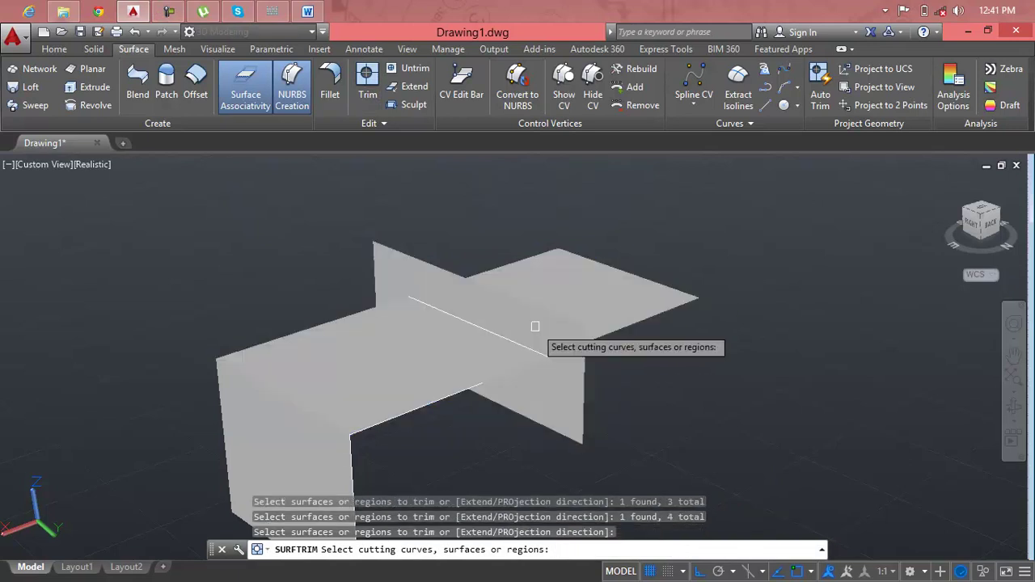
pyautogui.click(587, 303)
pyautogui.press('Return')
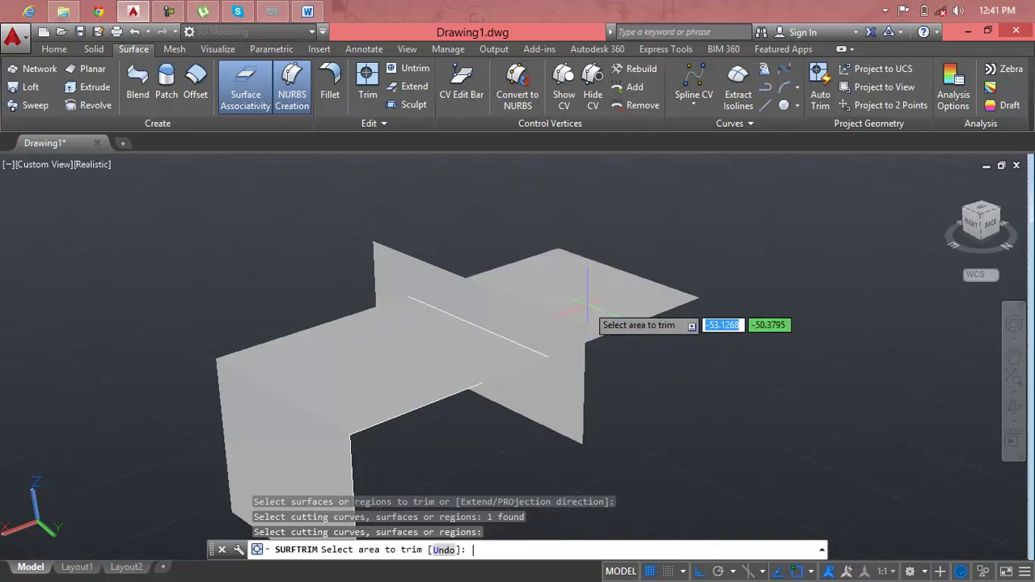
pyautogui.click(587, 304)
pyautogui.press('Return')
pyautogui.press('Return')
pyautogui.click(587, 304)
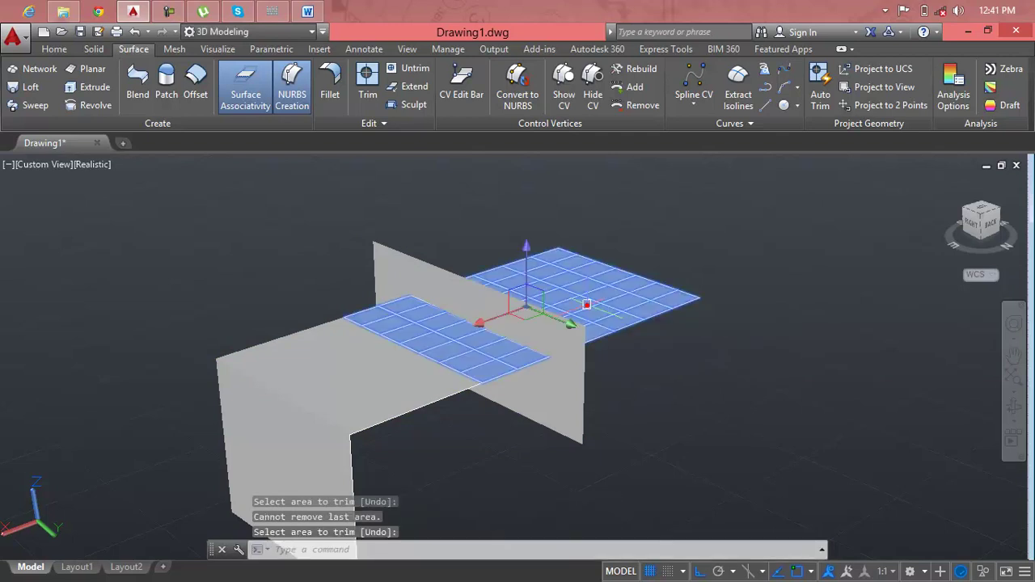
pyautogui.press('Escape')
pyautogui.press('Escape')
pyautogui.moveTo(587, 304)
pyautogui.keyDown('shift'); pyautogui.mouseDown(button='middle')
pyautogui.moveTo(492, 343)
pyautogui.moveTo(513, 305)
pyautogui.mouseUp(button='middle'); pyautogui.keyUp('shift')
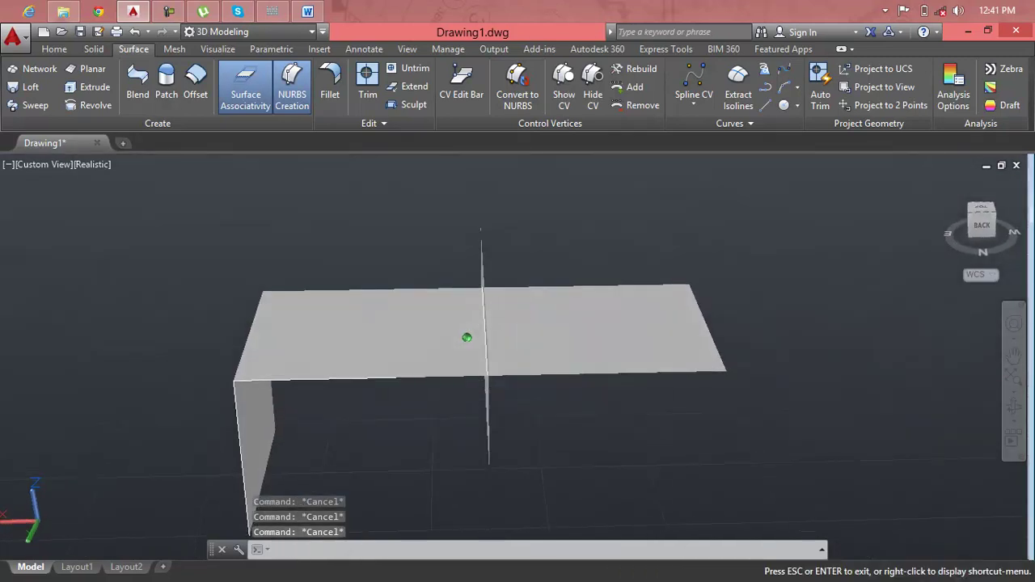
pyautogui.click(367, 84)
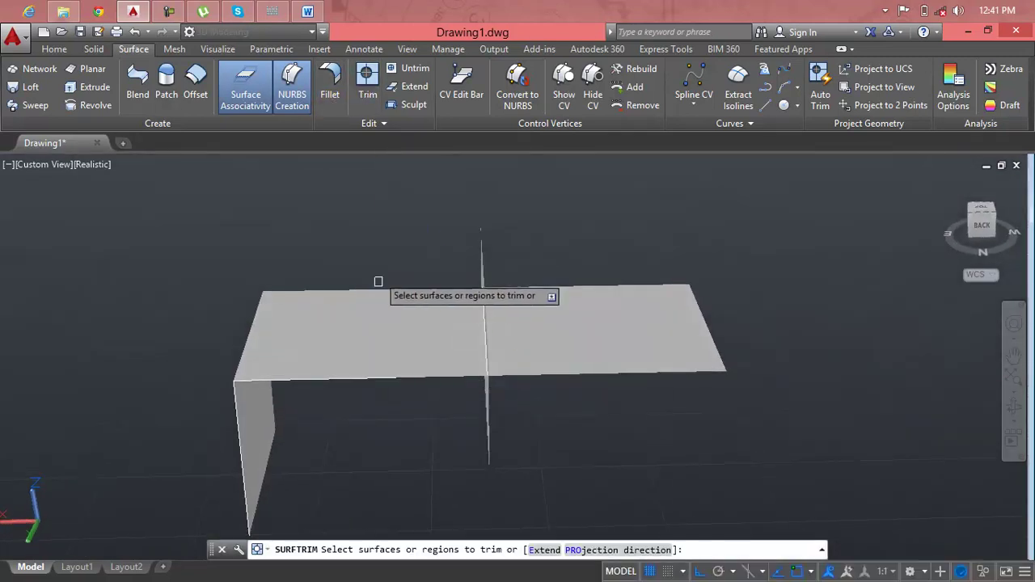
pyautogui.click(381, 307)
pyautogui.click(410, 306)
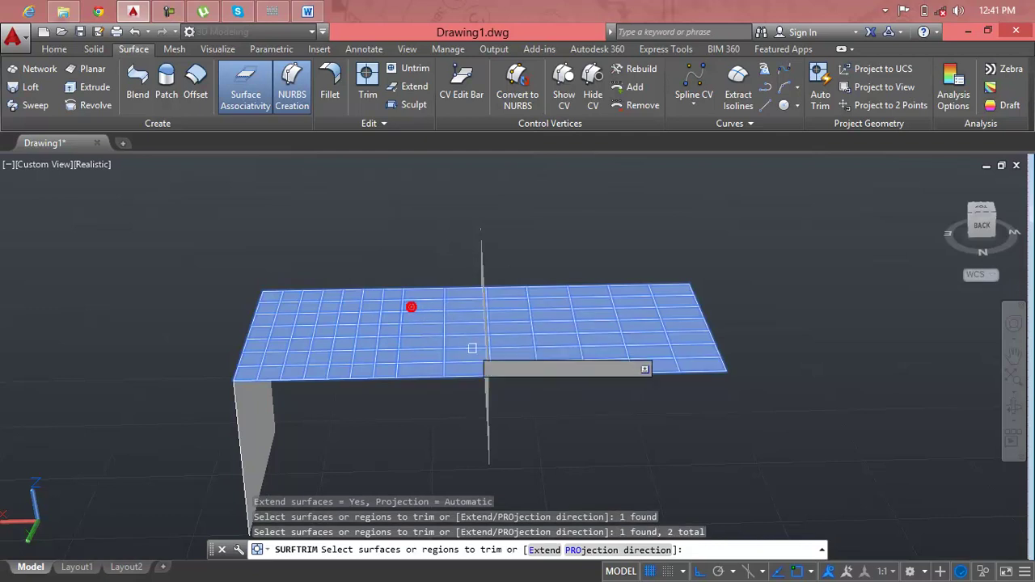
pyautogui.click(487, 423)
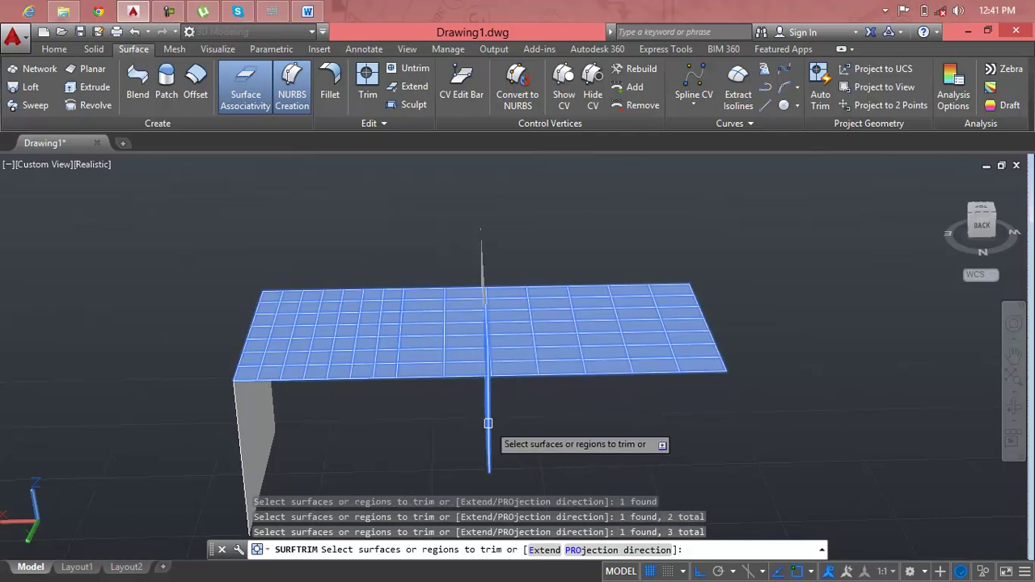
pyautogui.press('Return')
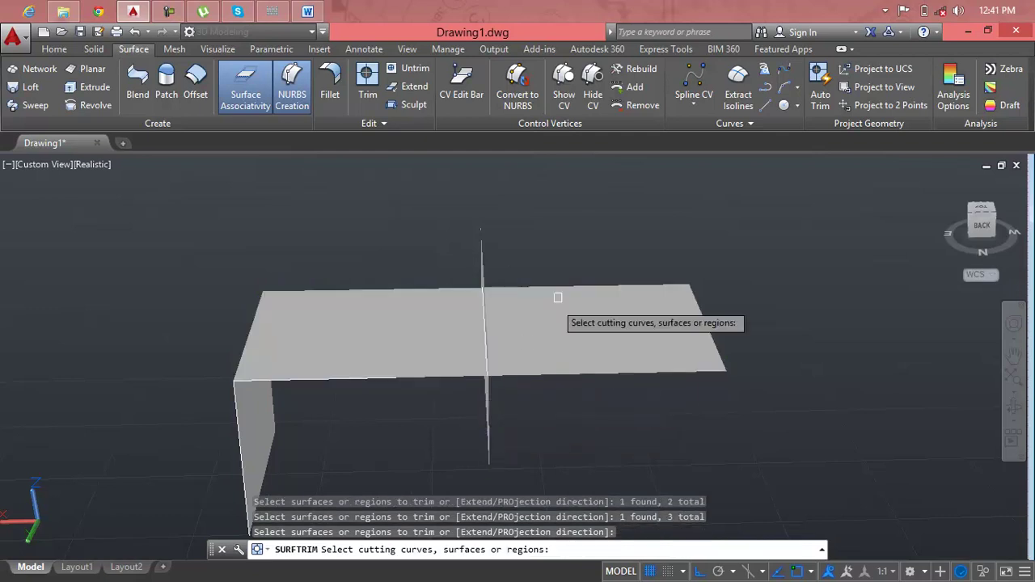
pyautogui.click(556, 305)
pyautogui.press('Return')
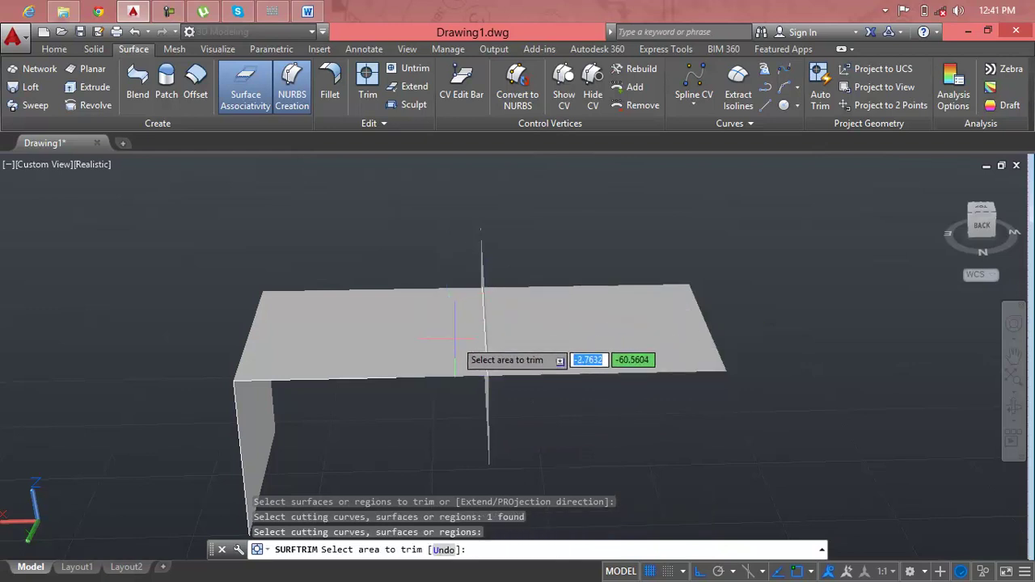
pyautogui.moveTo(477, 393)
pyautogui.mouseDown(button='middle')
pyautogui.moveTo(592, 356)
pyautogui.moveTo(500, 373)
pyautogui.moveTo(545, 377)
pyautogui.moveTo(568, 363)
pyautogui.mouseUp(button='middle')
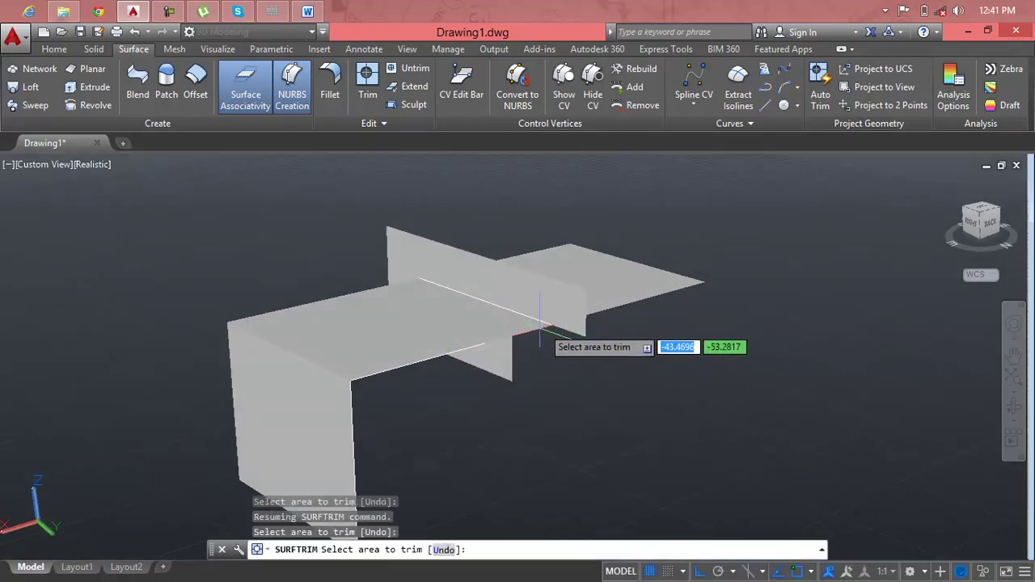
pyautogui.click(603, 286)
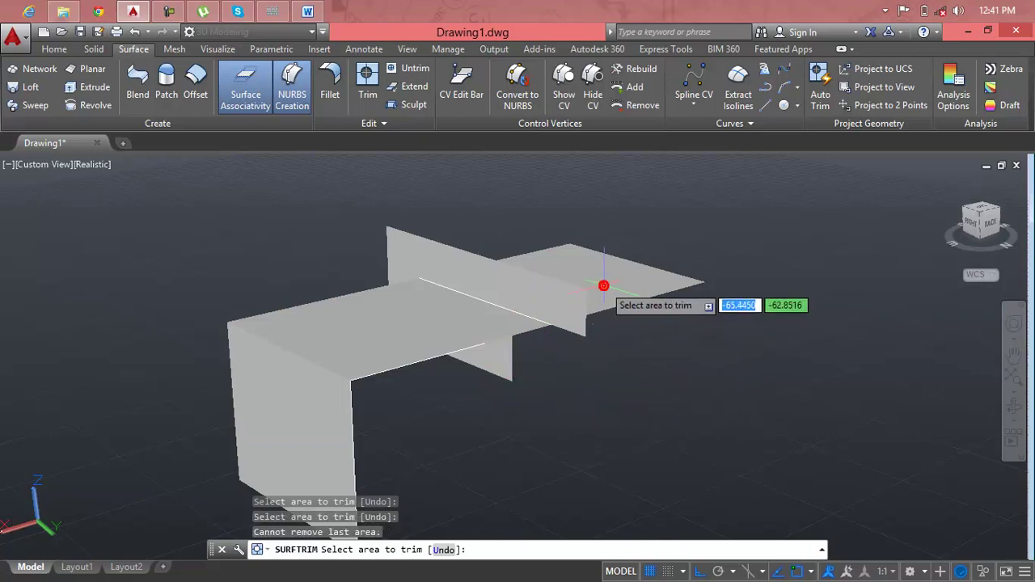
pyautogui.press('Escape')
pyautogui.press('Escape')
pyautogui.press('Escape')
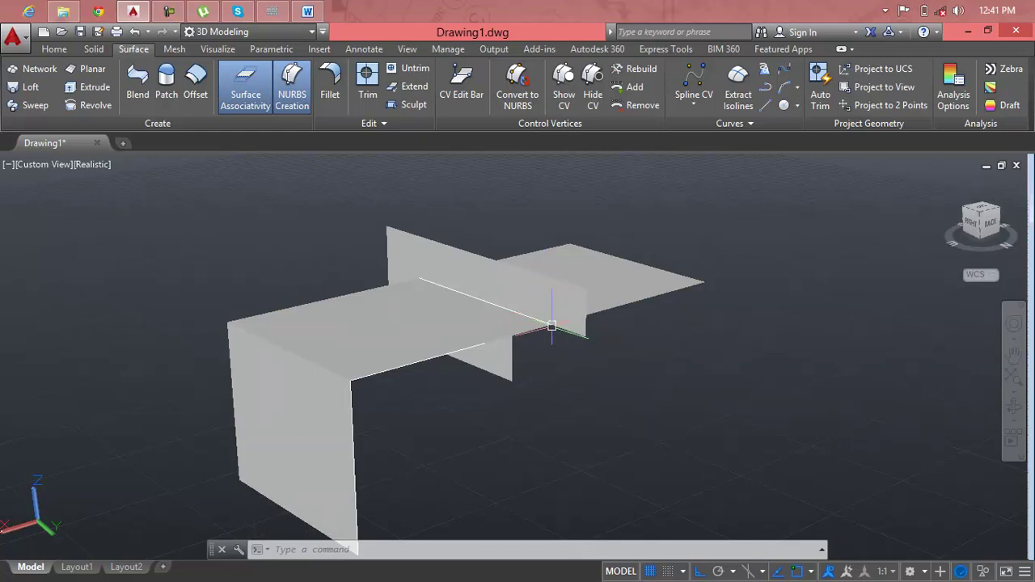
# Start a surface fillet between the two faces of the bent surface.
pyautogui.scroll(2, 532, 346)
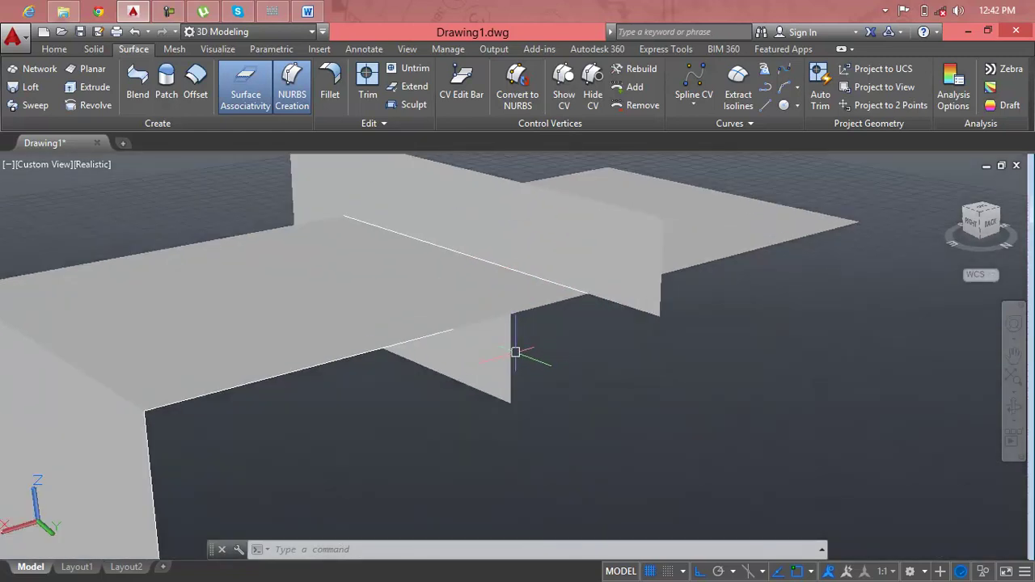
pyautogui.click(332, 81)
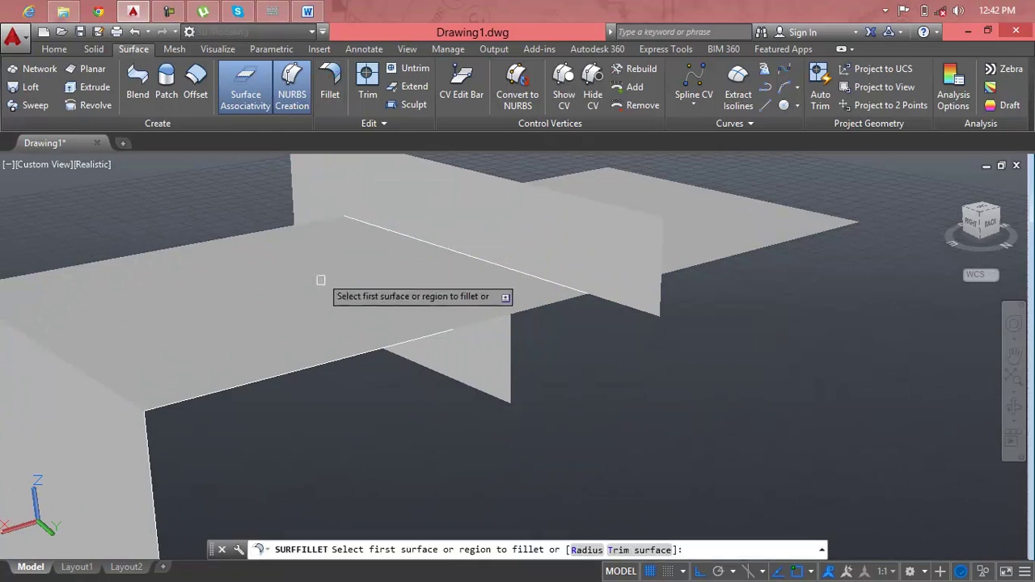
pyautogui.click(319, 285)
pyautogui.click(402, 282)
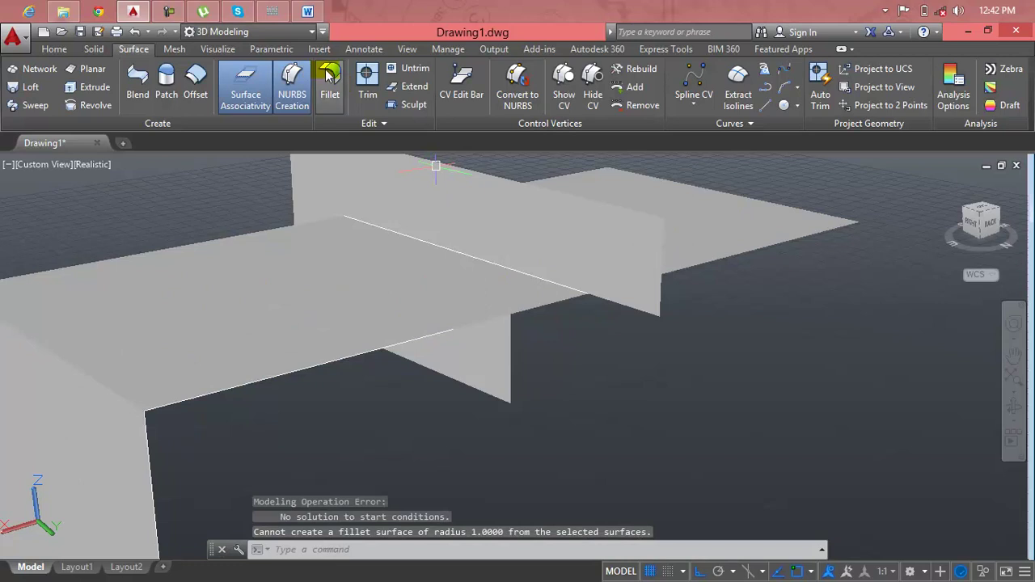
# Trim the horizontal and left faces with the vertical surface as cutter, removing the area beyond it.
pyautogui.click(366, 93)
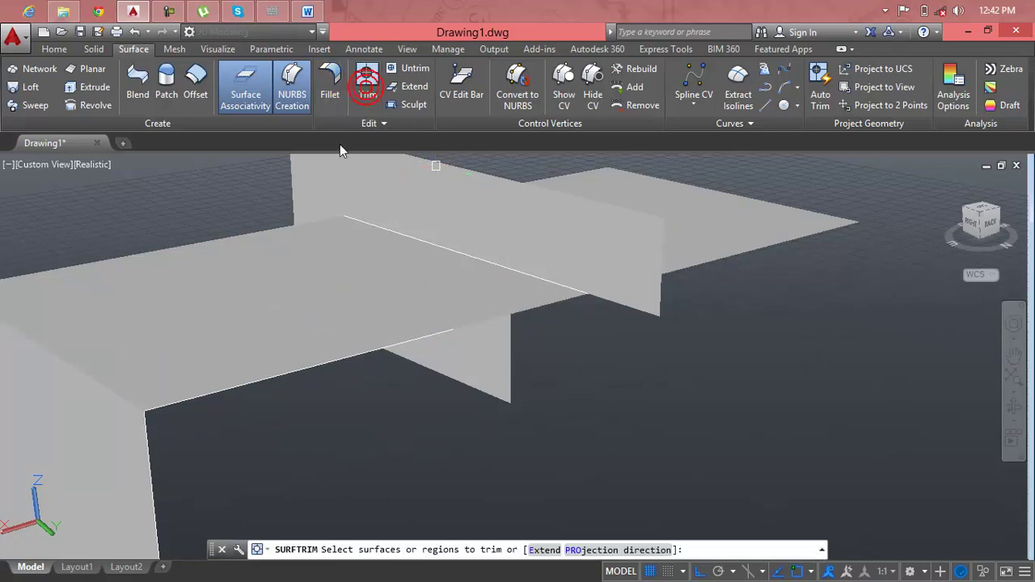
pyautogui.click(326, 230)
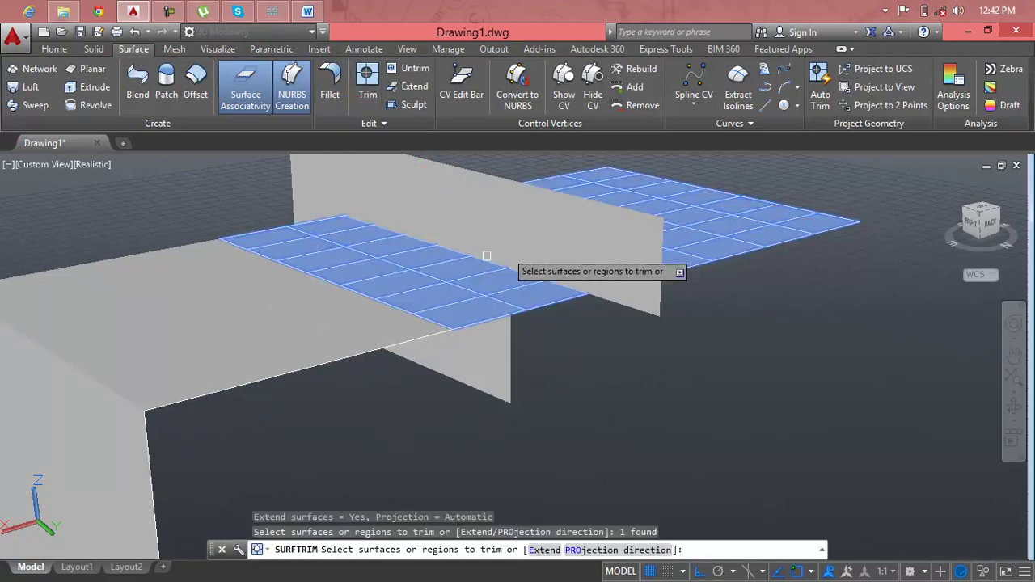
pyautogui.click(331, 288)
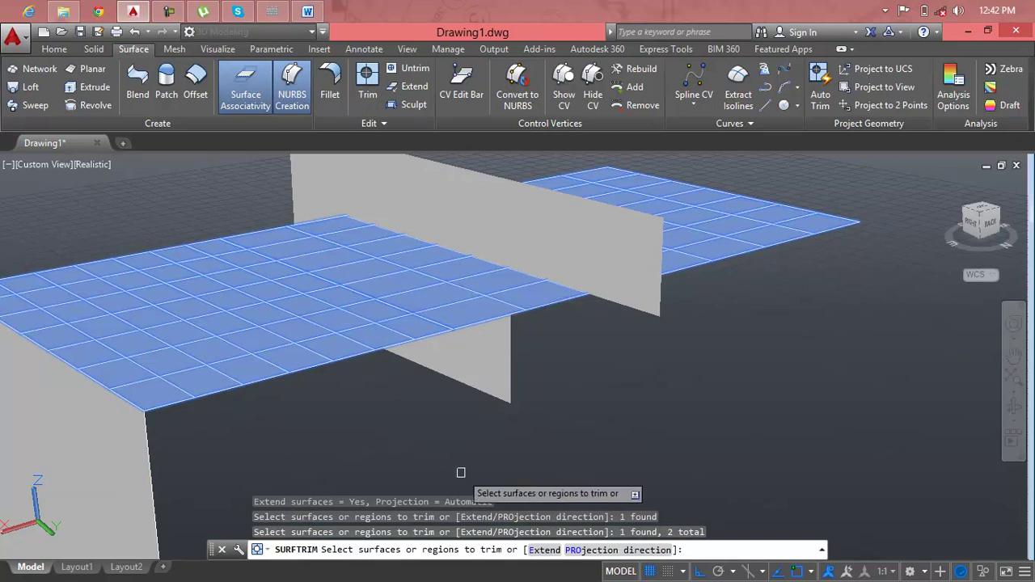
pyautogui.press('Return')
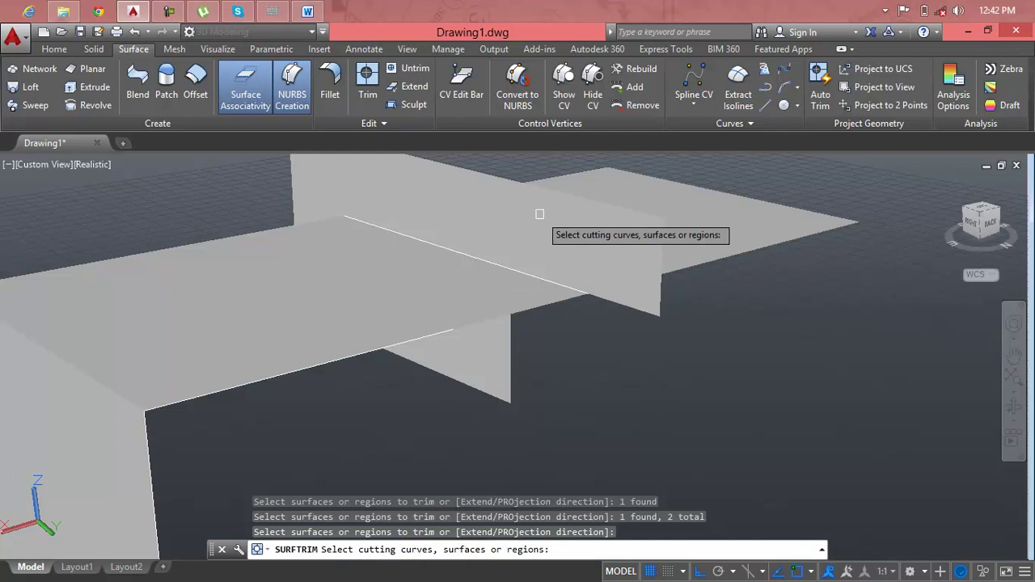
pyautogui.click(631, 231)
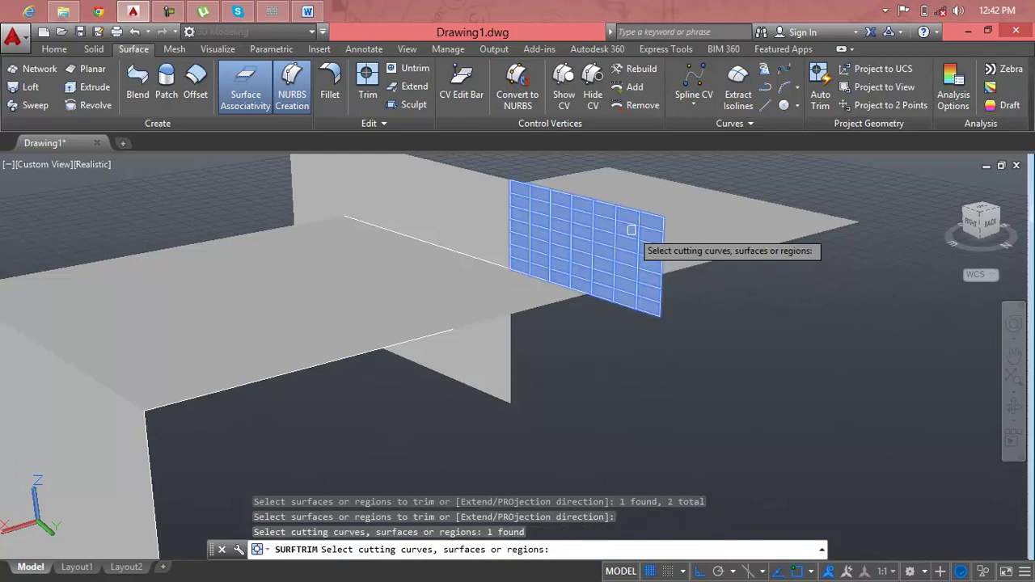
pyautogui.press('Return')
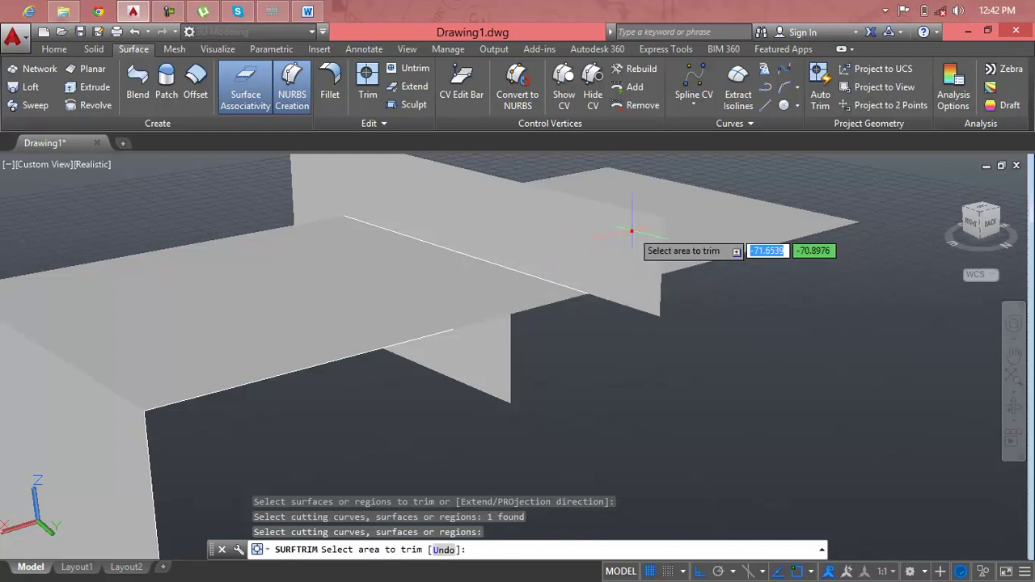
pyautogui.click(631, 231)
pyautogui.scroll(-2, 631, 230)
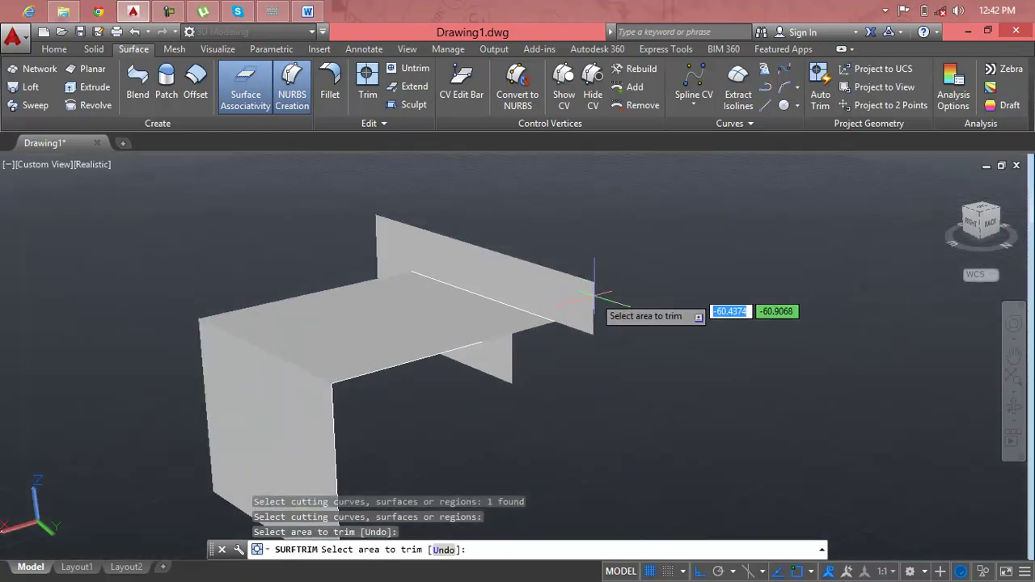
pyautogui.keyDown('shift'); pyautogui.moveTo(639, 275); pyautogui.dragTo(564, 301, button='middle'); pyautogui.keyUp('shift')
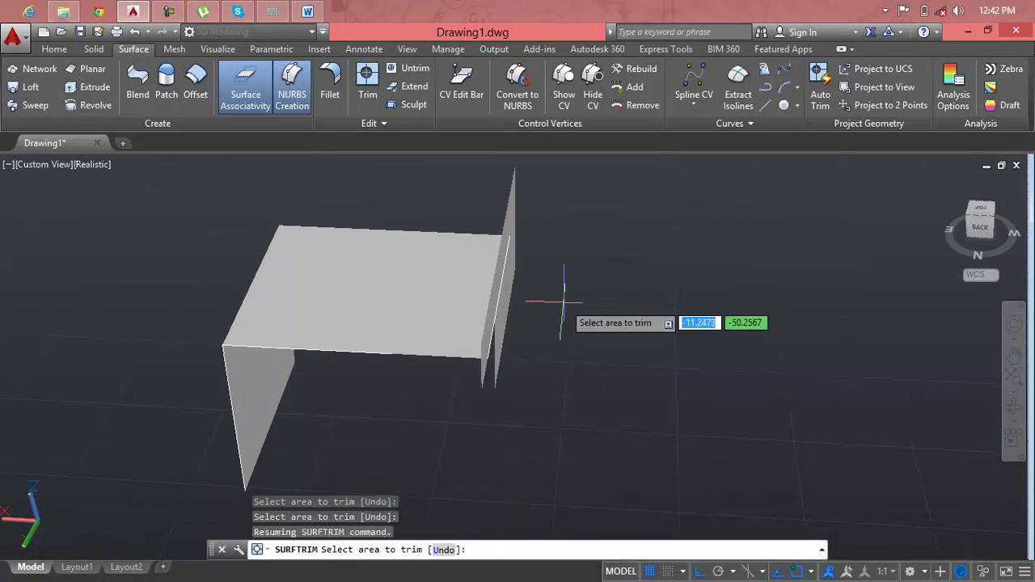
pyautogui.press('Escape')
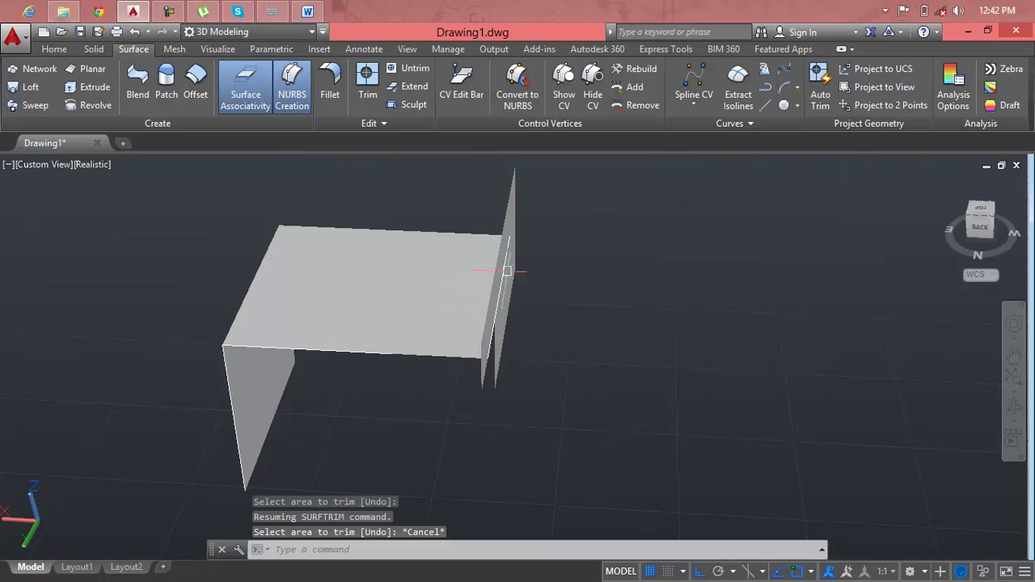
pyautogui.scroll(3, 511, 263)
pyautogui.moveTo(512, 263)
pyautogui.keyDown('shift'); pyautogui.mouseDown(button='middle')
pyautogui.moveTo(484, 298)
pyautogui.moveTo(446, 291)
pyautogui.moveTo(439, 263)
pyautogui.mouseUp(button='middle'); pyautogui.keyUp('shift')
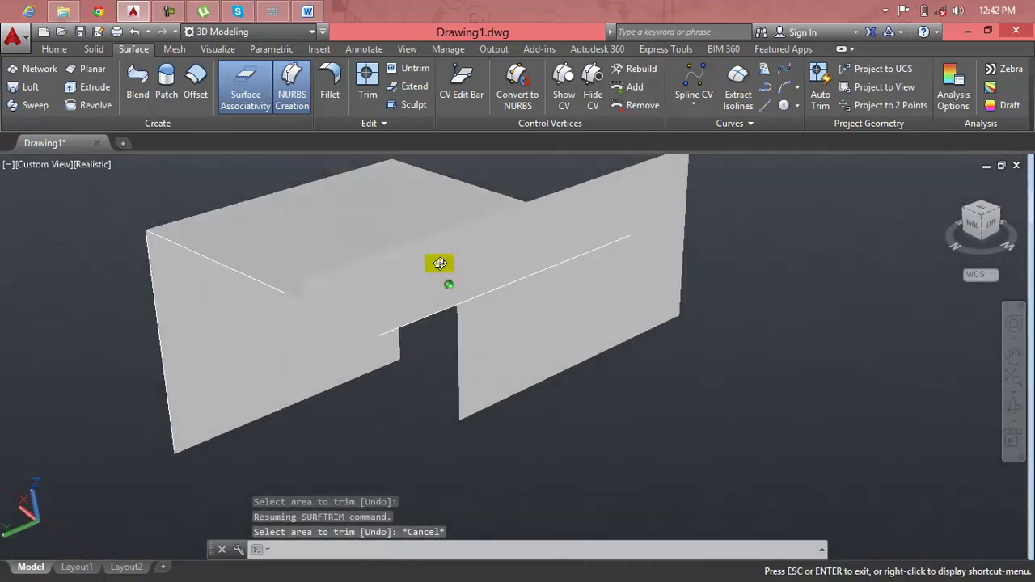
# Untrim the bent surface's trimmed edge to restore its removed portion.
pyautogui.click(417, 69)
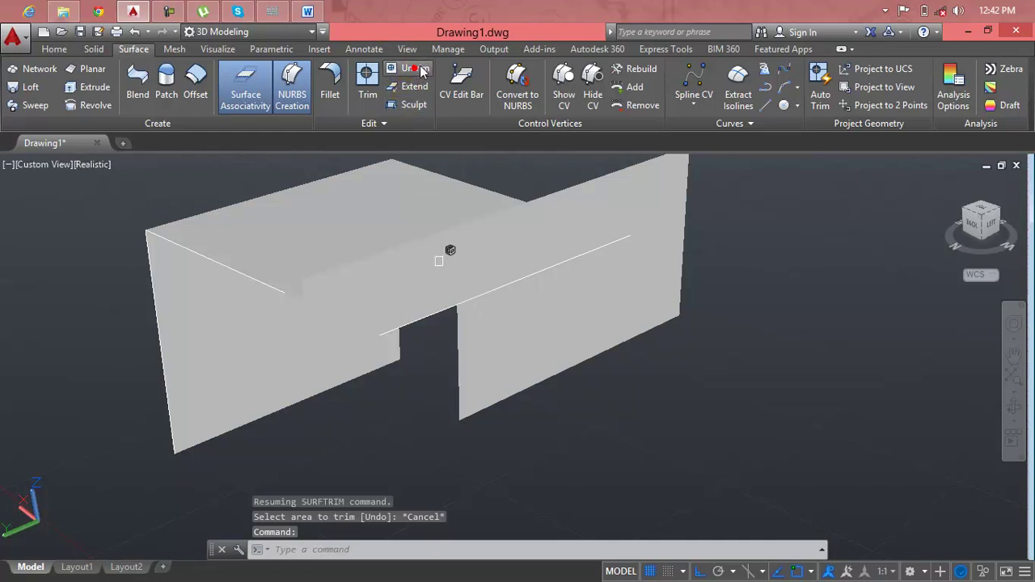
pyautogui.click(539, 274)
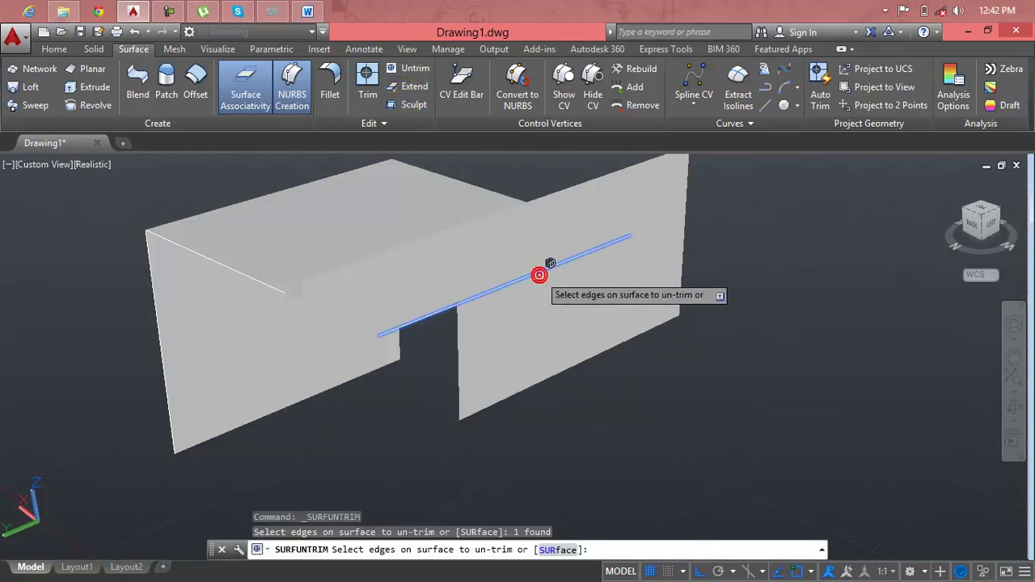
pyautogui.press('Return')
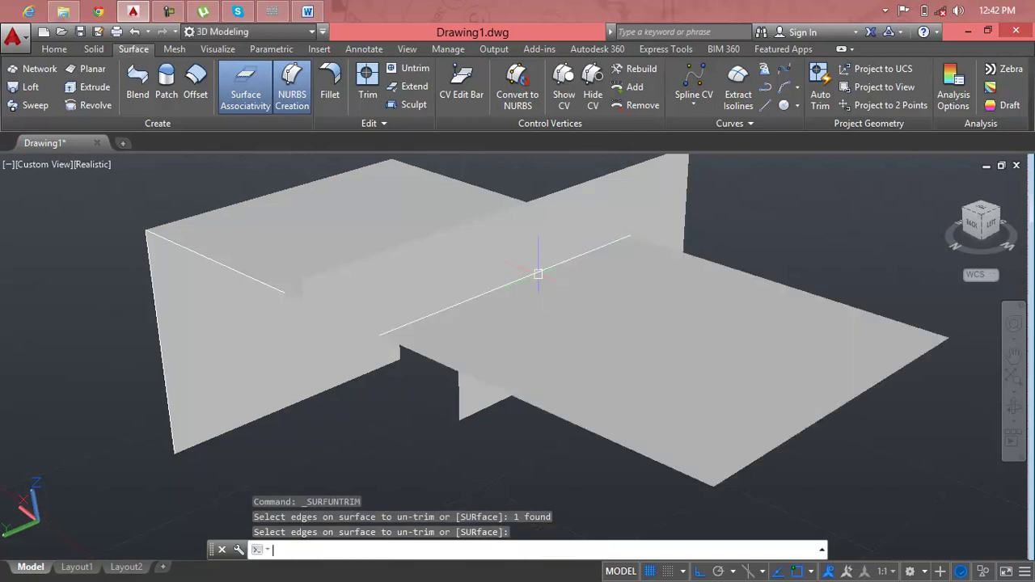
pyautogui.scroll(-2, 539, 274)
pyautogui.moveTo(540, 274); pyautogui.dragTo(573, 259, button='middle')
pyautogui.moveTo(478, 347)
pyautogui.mouseDown(button='middle')
pyautogui.moveTo(435, 346)
pyautogui.moveTo(427, 357)
pyautogui.moveTo(467, 265)
pyautogui.mouseUp(button='middle')
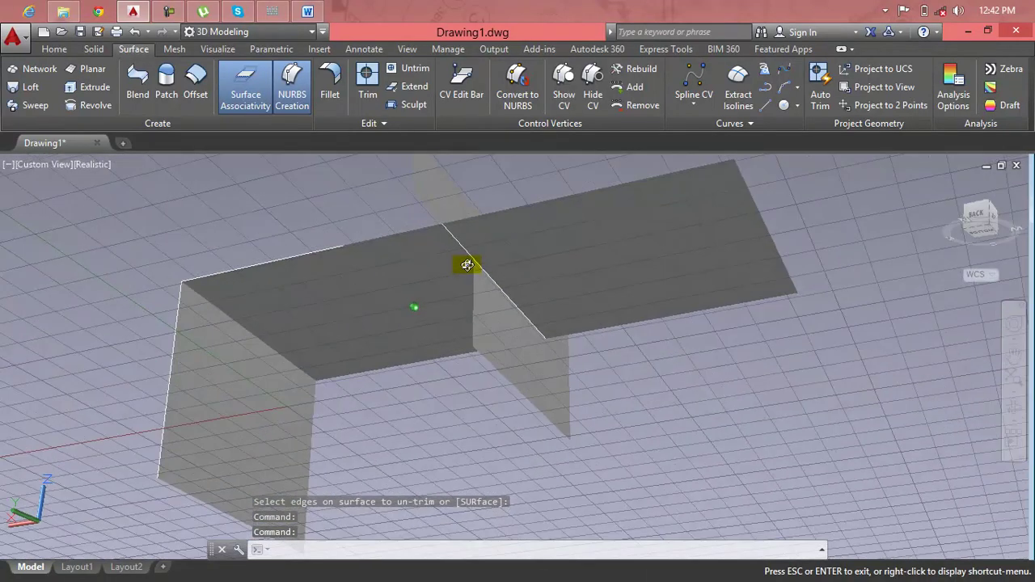
pyautogui.press('Escape')
# Untrim the vertical surface's trimmed edge so it is whole again.
pyautogui.press('Escape')
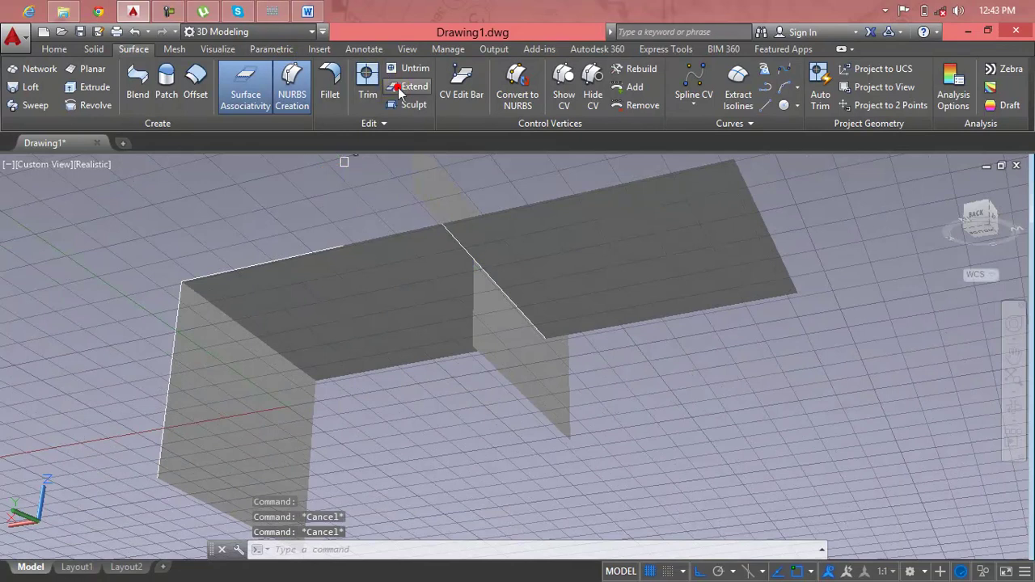
pyautogui.click(408, 87)
pyautogui.press('Escape')
pyautogui.click(410, 68)
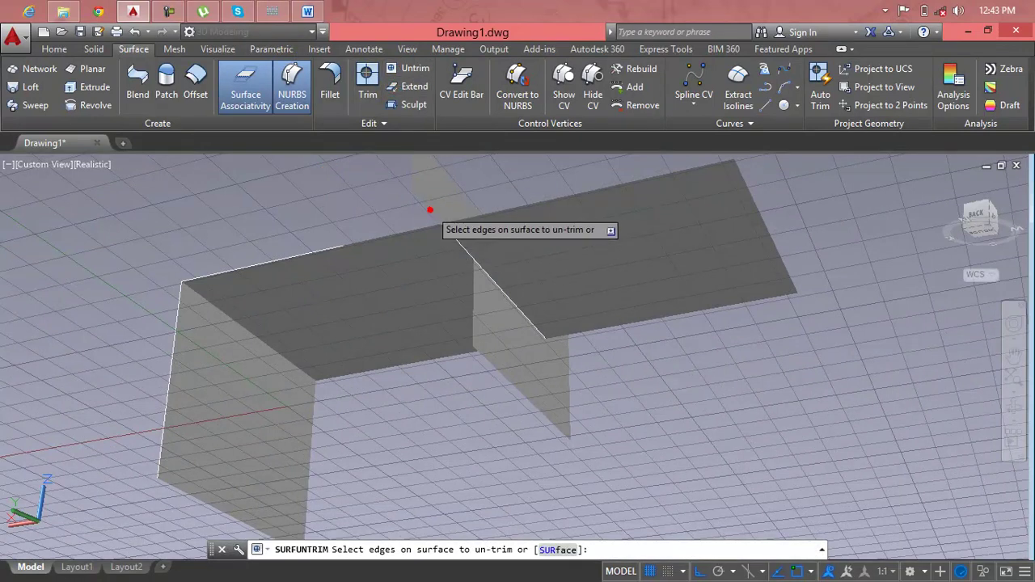
pyautogui.click(430, 209)
pyautogui.press('Return')
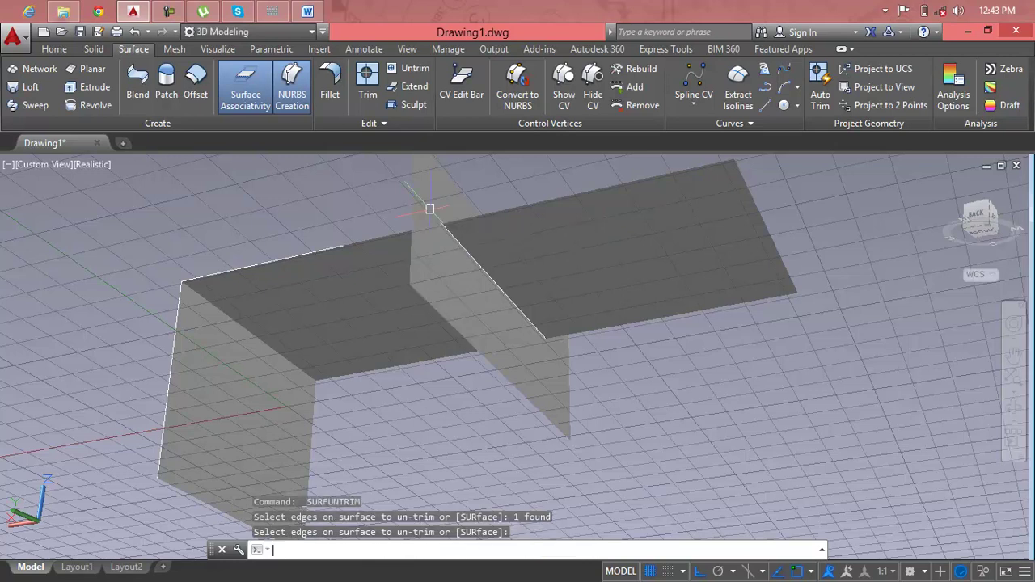
pyautogui.moveTo(474, 279)
pyautogui.mouseDown(button='middle')
pyautogui.moveTo(443, 342)
pyautogui.moveTo(450, 311)
pyautogui.moveTo(477, 421)
pyautogui.mouseUp(button='middle')
pyautogui.press('Return')
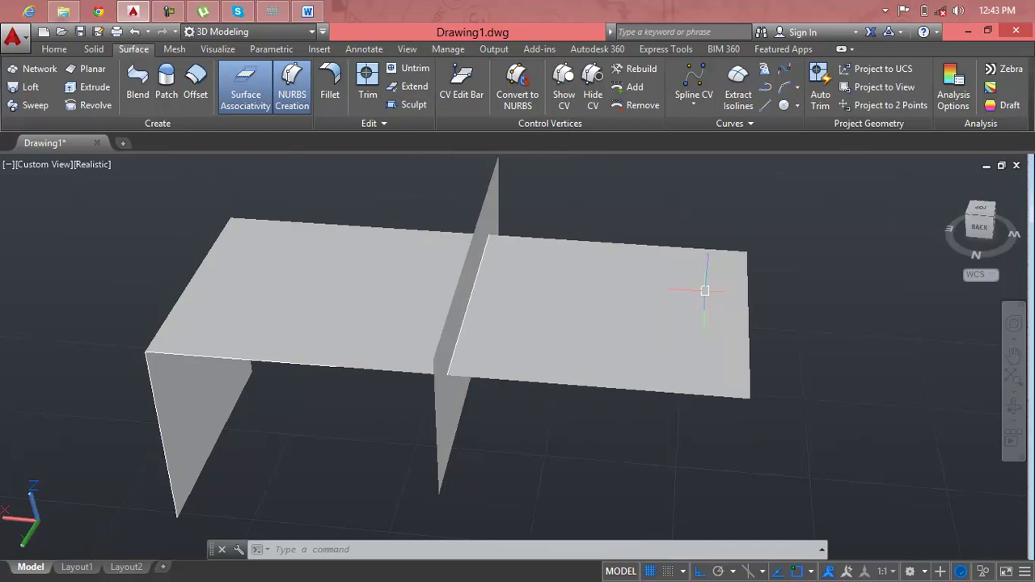
pyautogui.press('Escape')
pyautogui.press('Escape')
pyautogui.press('Escape')
pyautogui.scroll(-2, 641, 266)
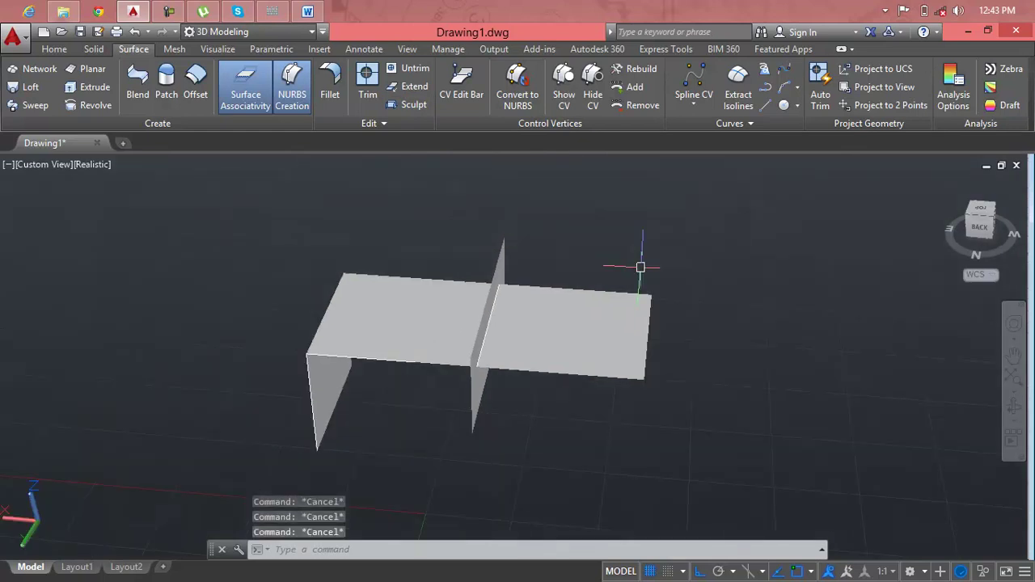